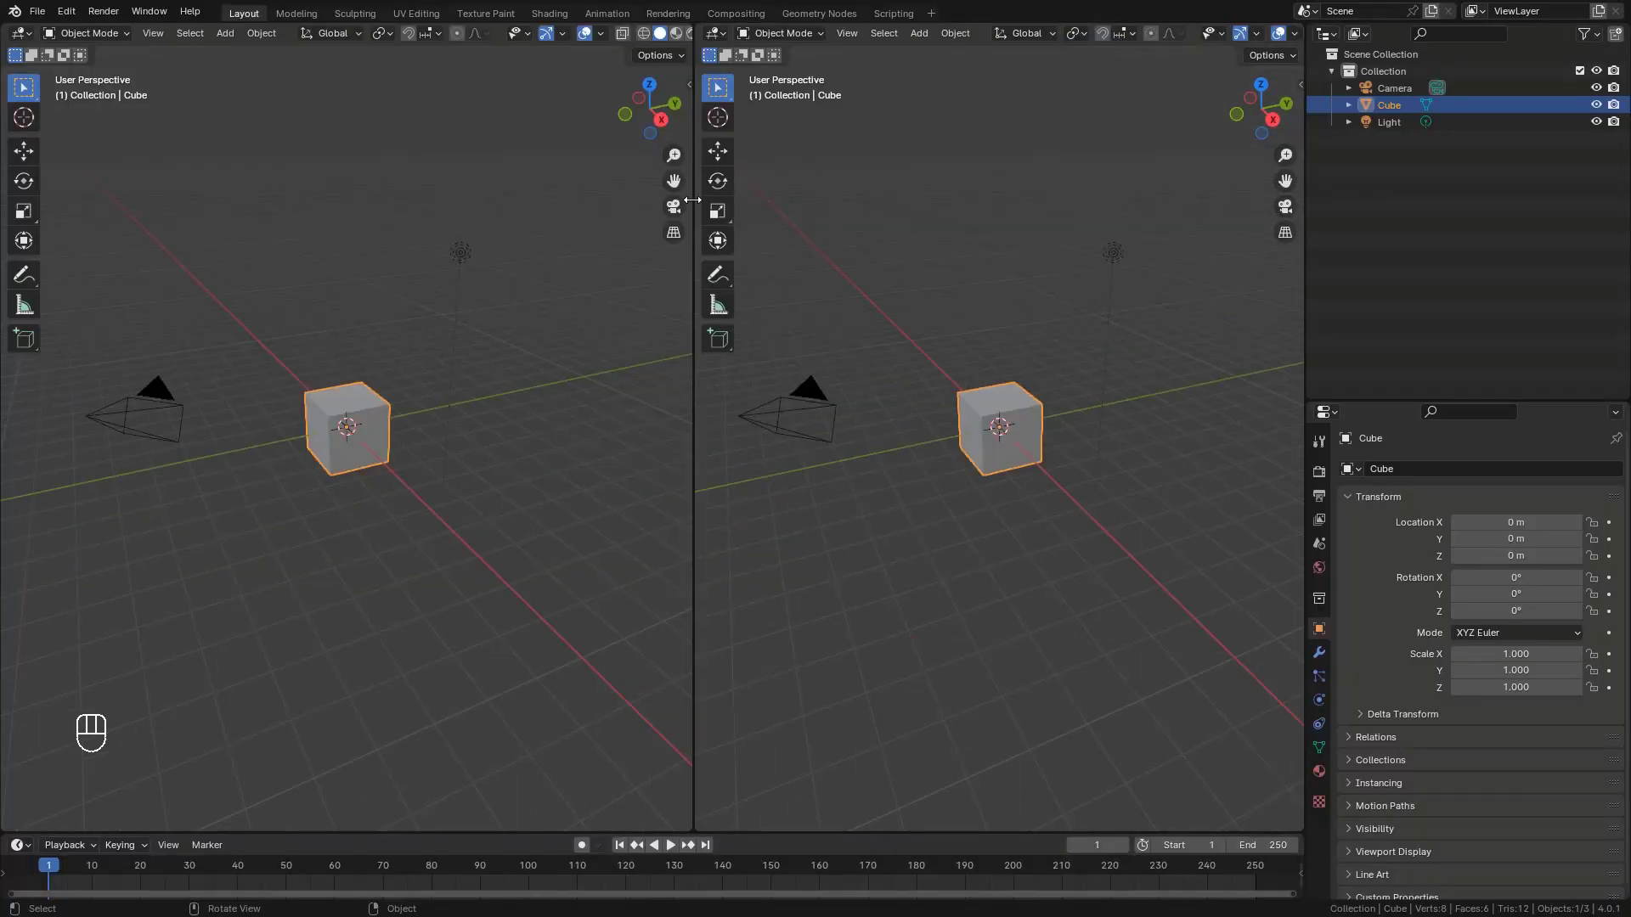
- Turn the right-hand area into an Image Editor and join it into the 3D viewport
click(624, 33)
click(635, 87)
right_click(606, 348)
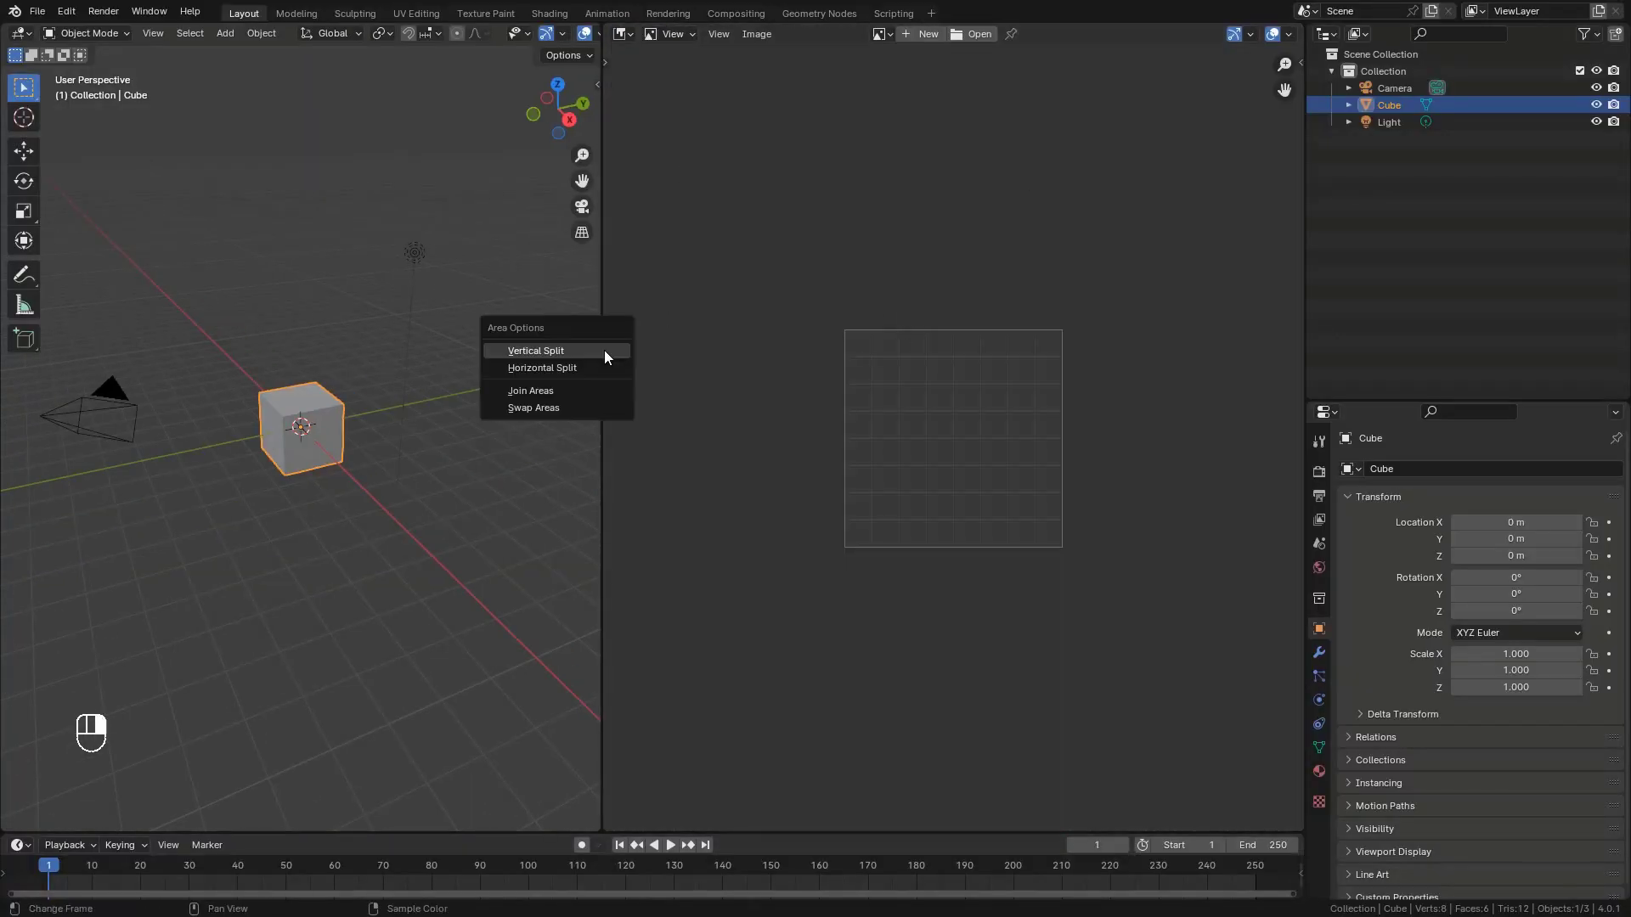
click(548, 386)
click(633, 446)
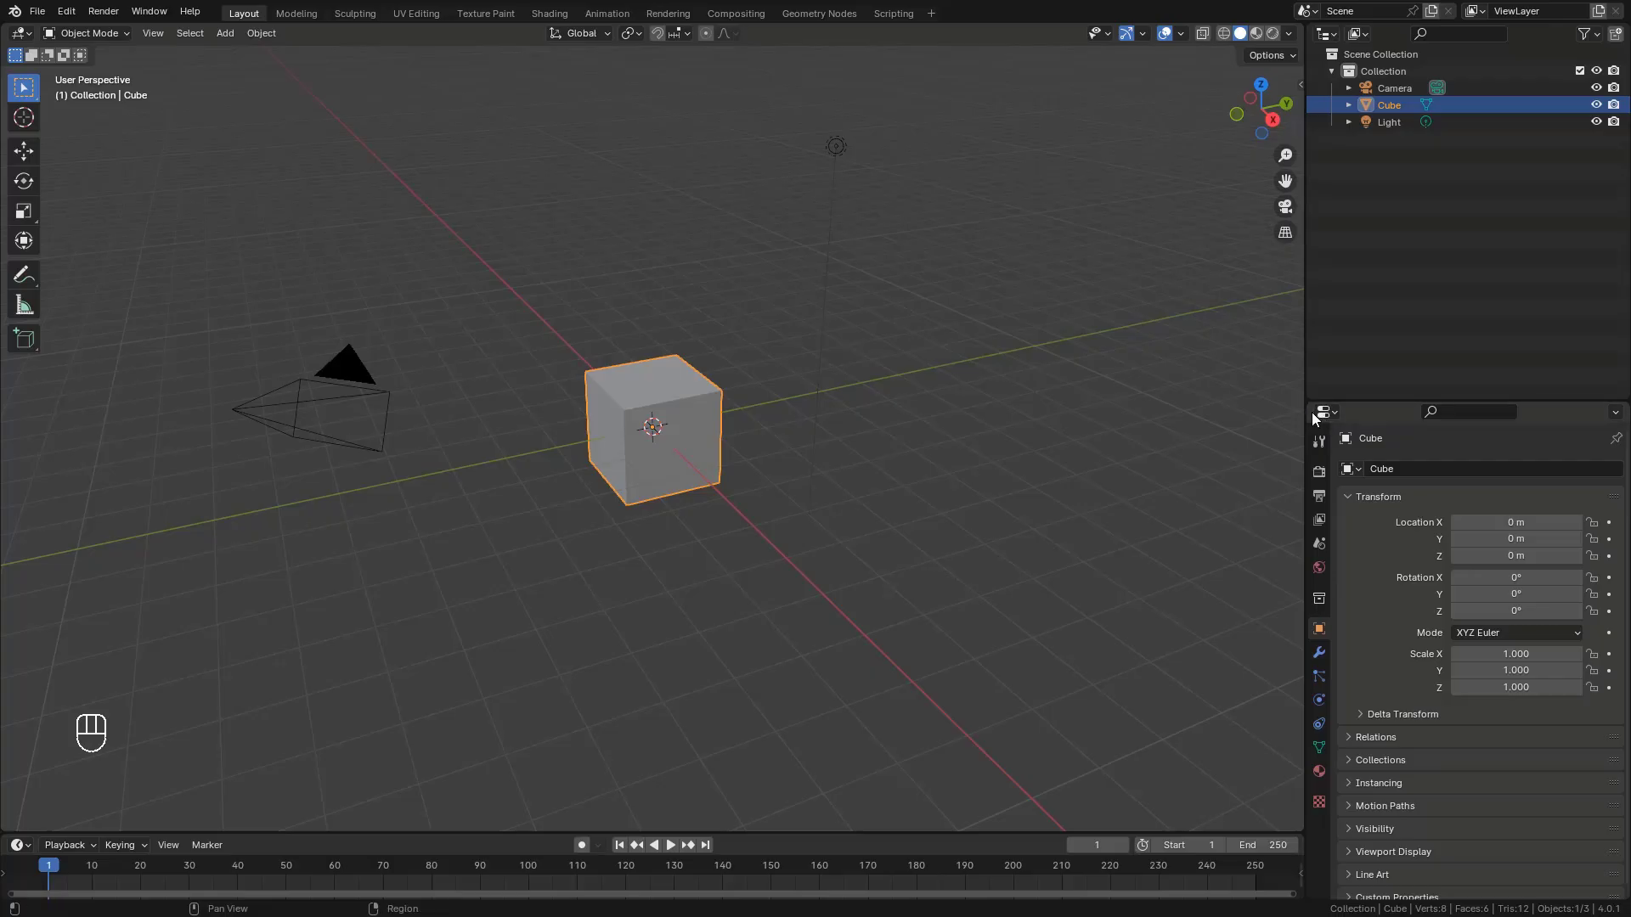
- Split the right column in two and make the top area the Outliner
drag(1309, 399, 1444, 213)
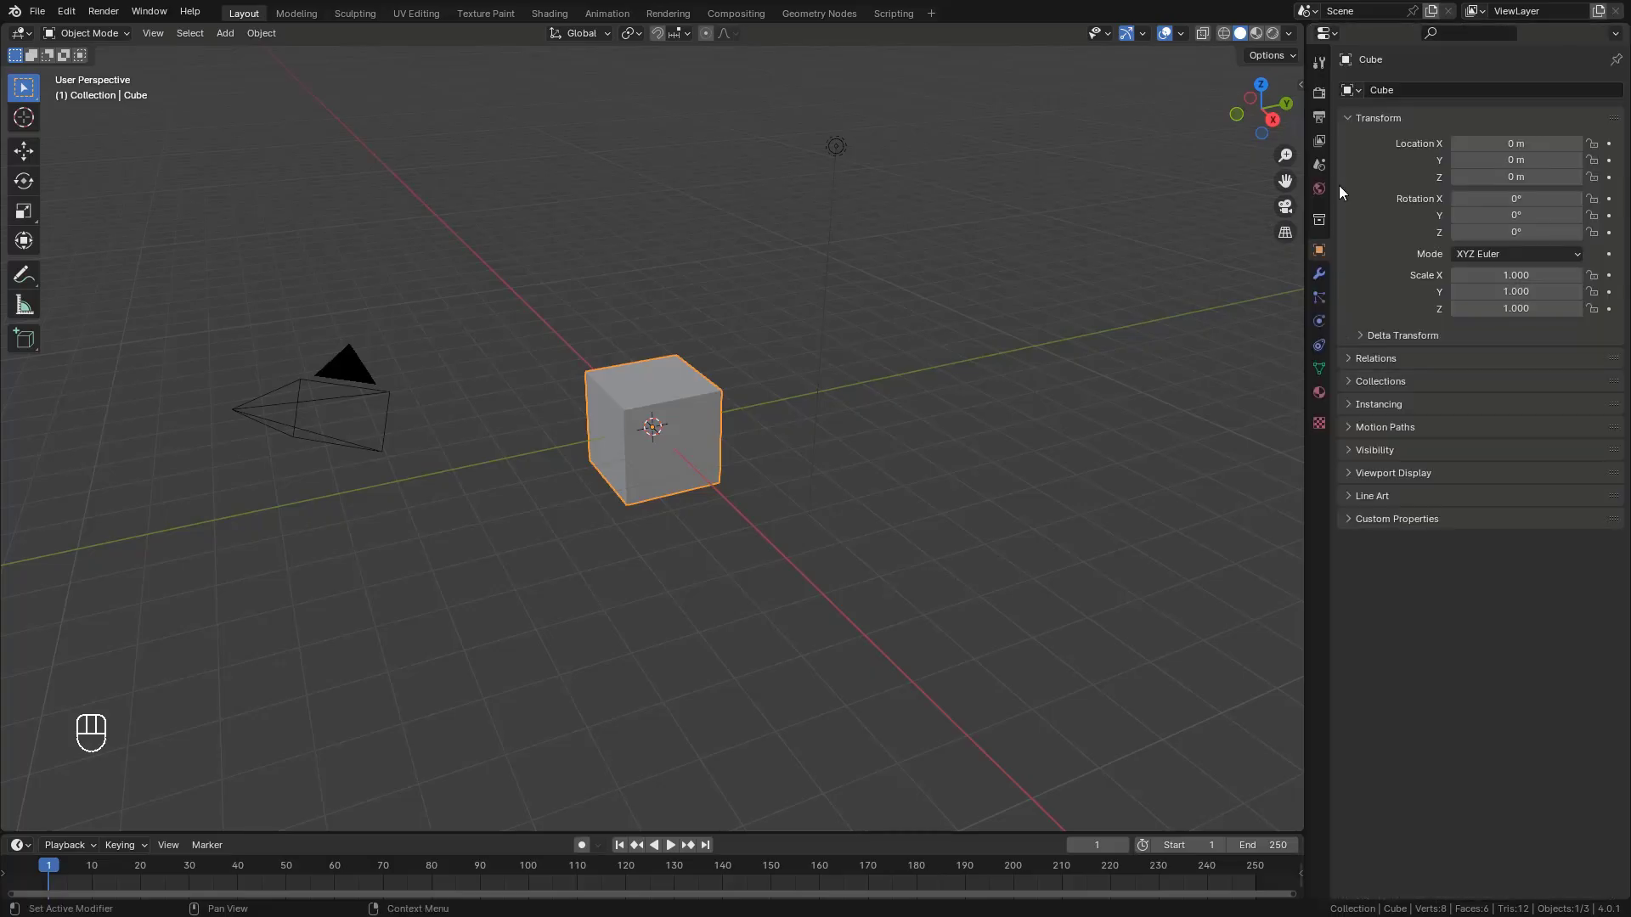
drag(1307, 24, 1325, 399)
click(1325, 32)
click(1232, 78)
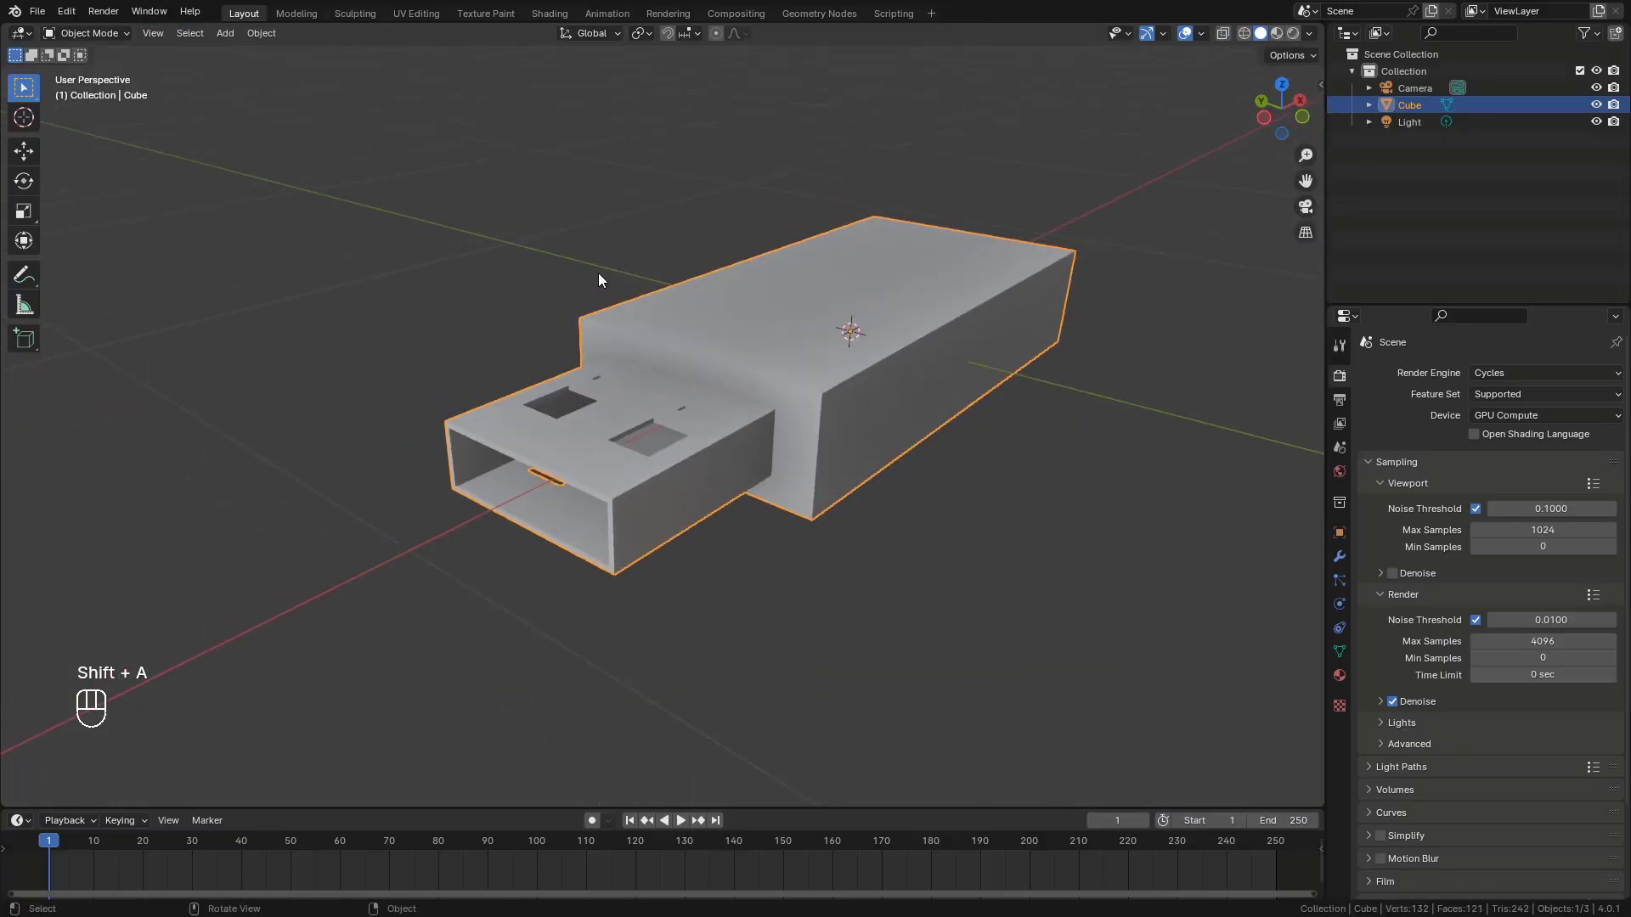
- Add a new cube to the USB stick model
key(shift+a)
mouse_move(698, 170)
click(758, 181)
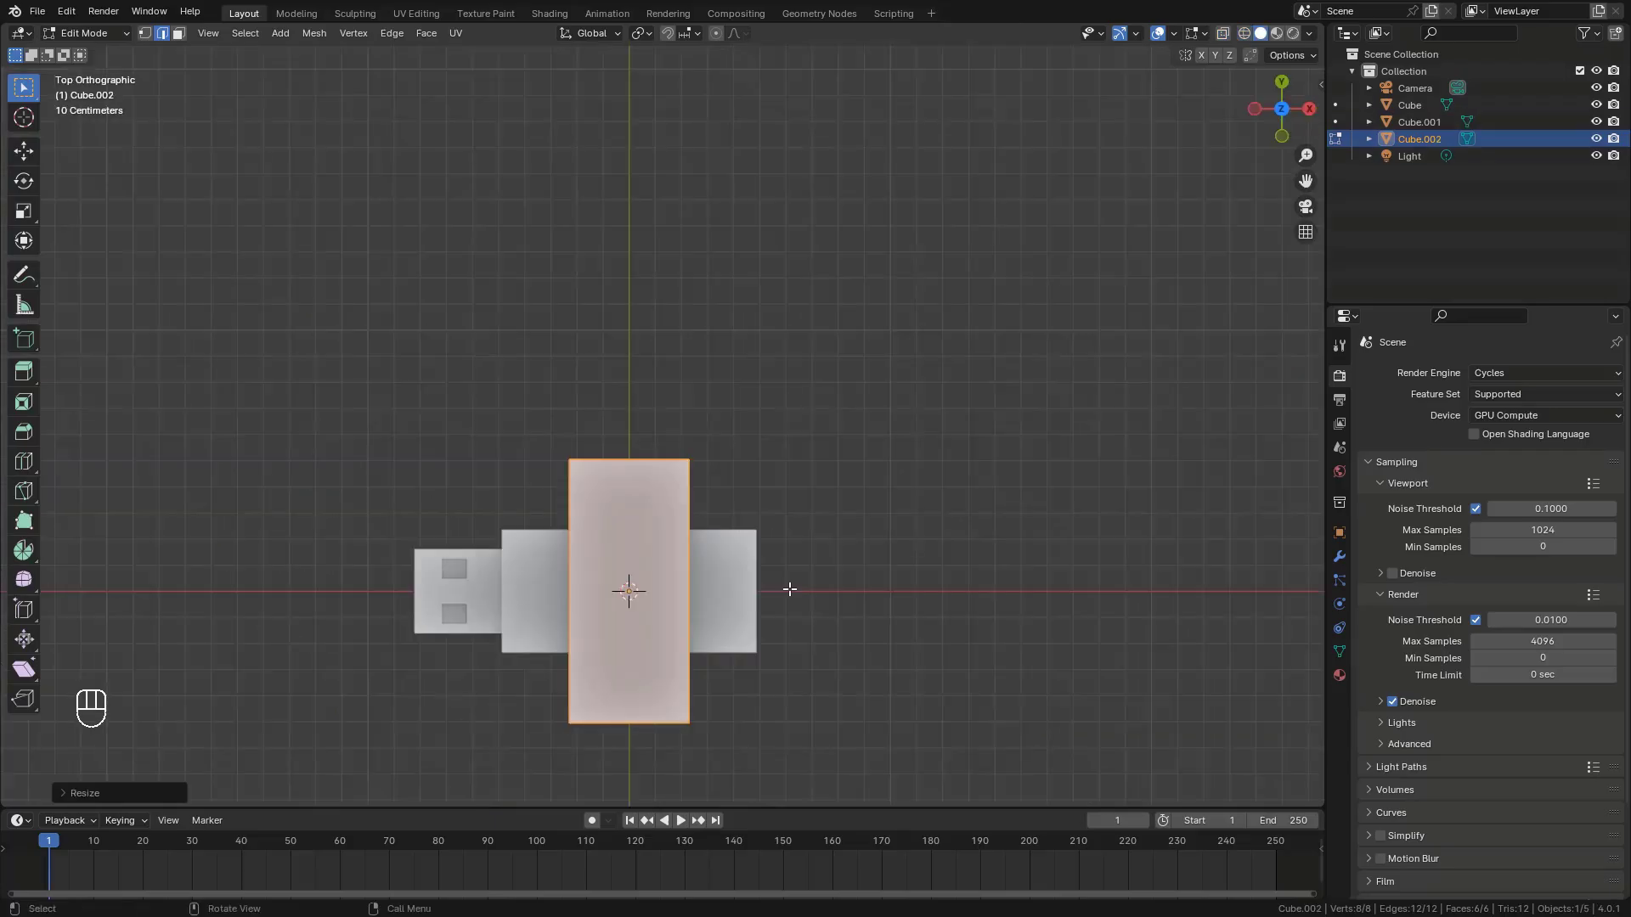
- Move and rotate the new piece, undo the rotation, and bevel its end edges with 4 segments
key(g)
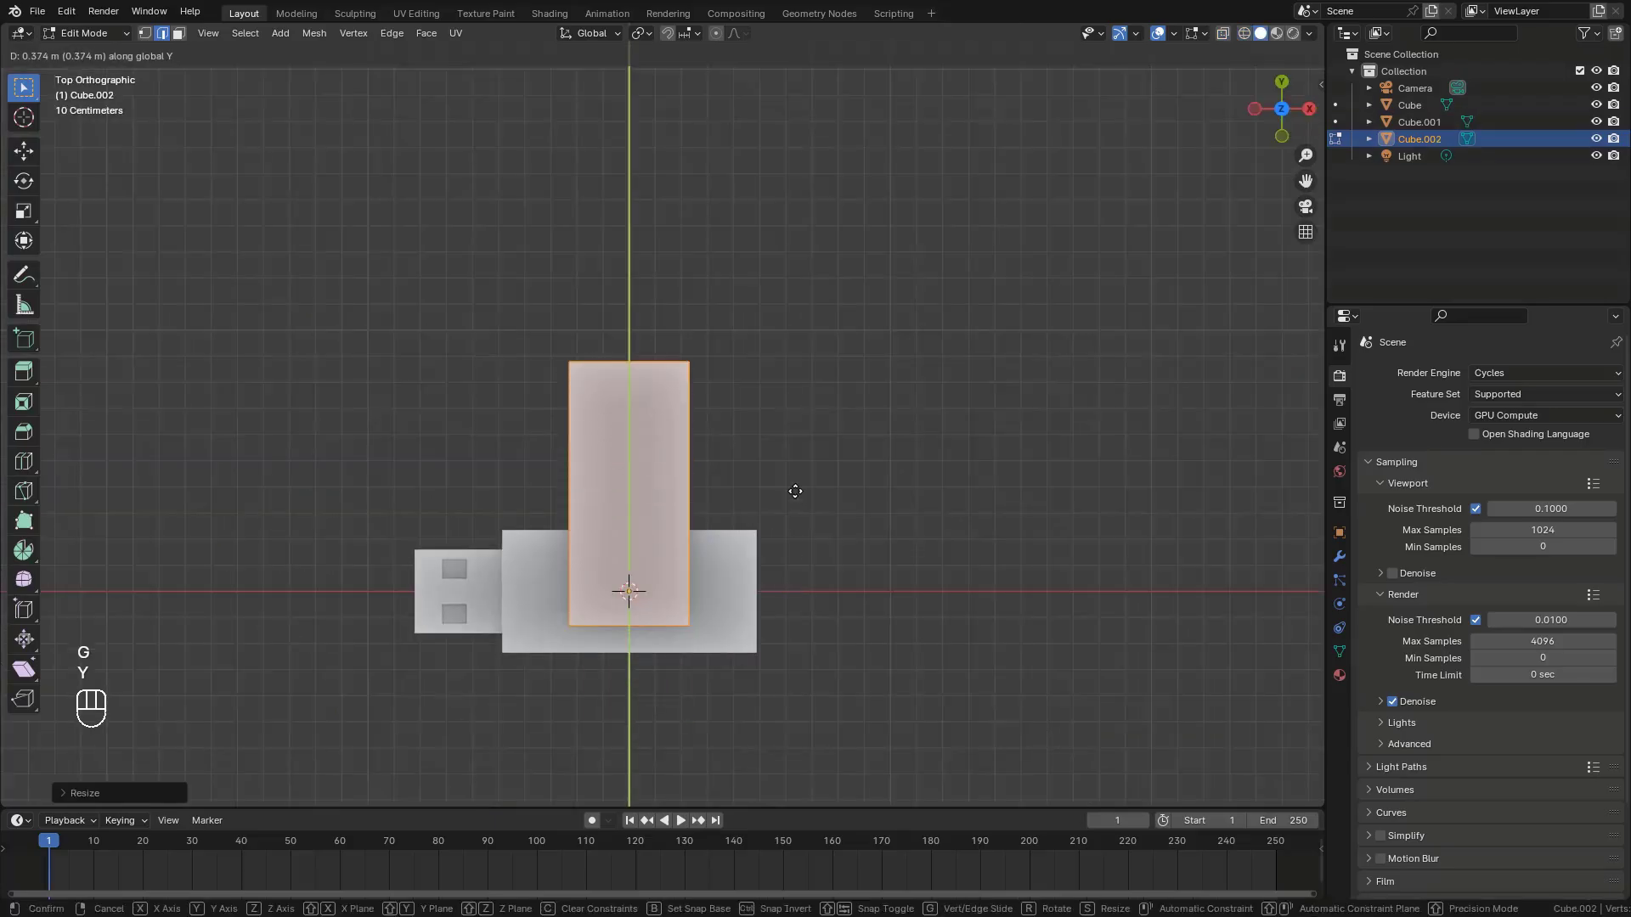
click(841, 424)
key(r)
click(892, 535)
key(g)
key(ctrl+z)
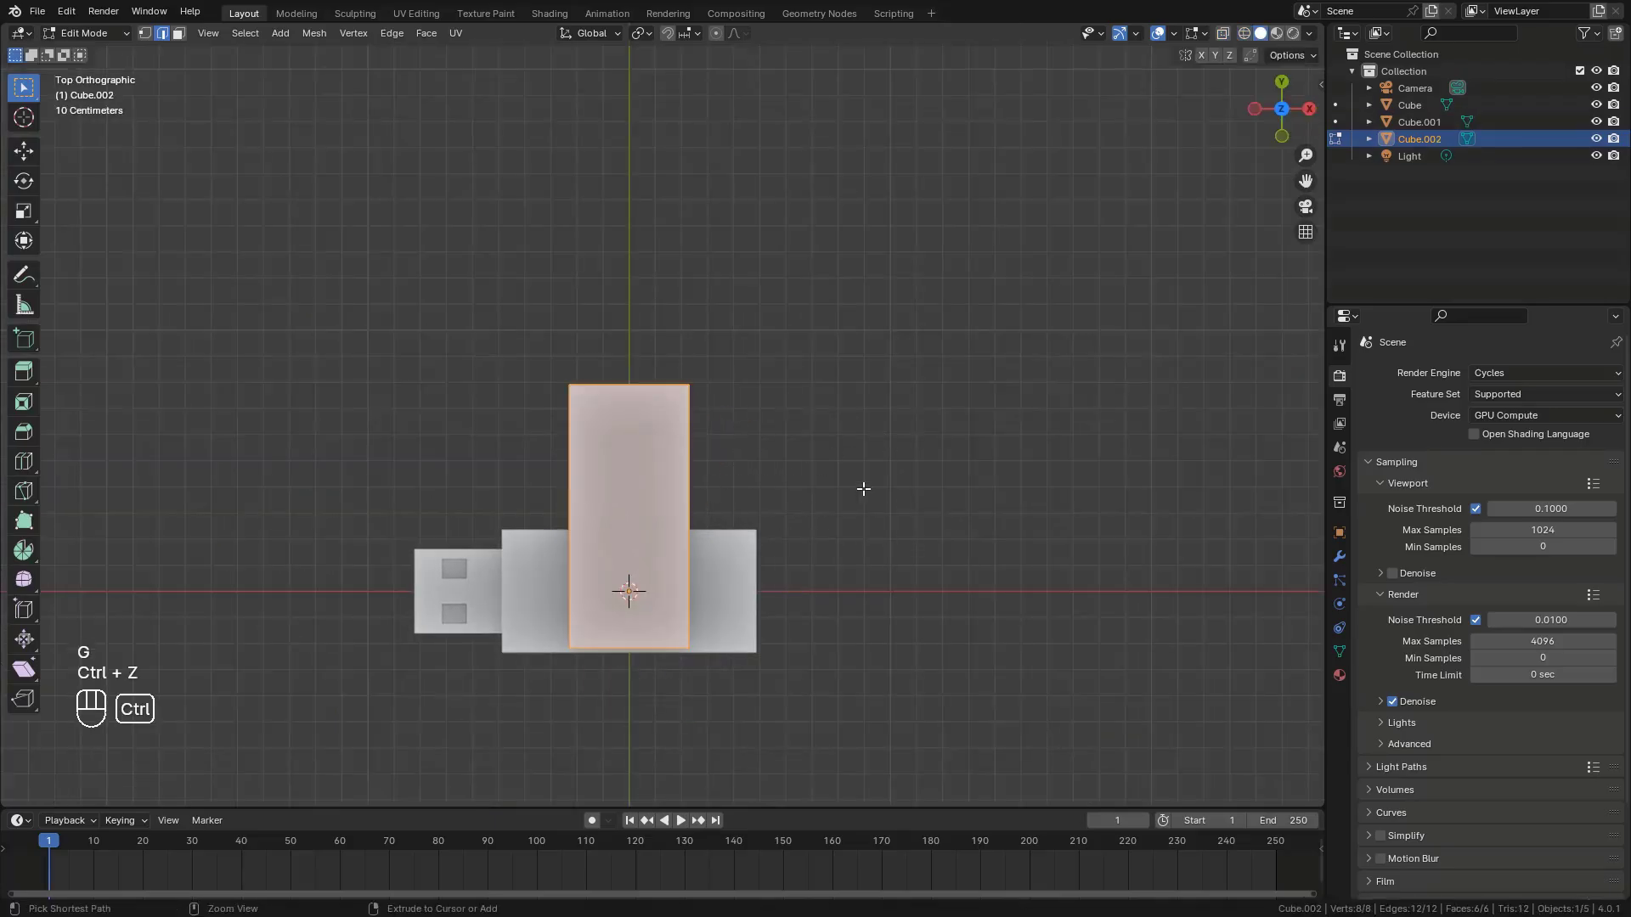
middle_drag(863, 484, 925, 368)
key(ctrl+b)
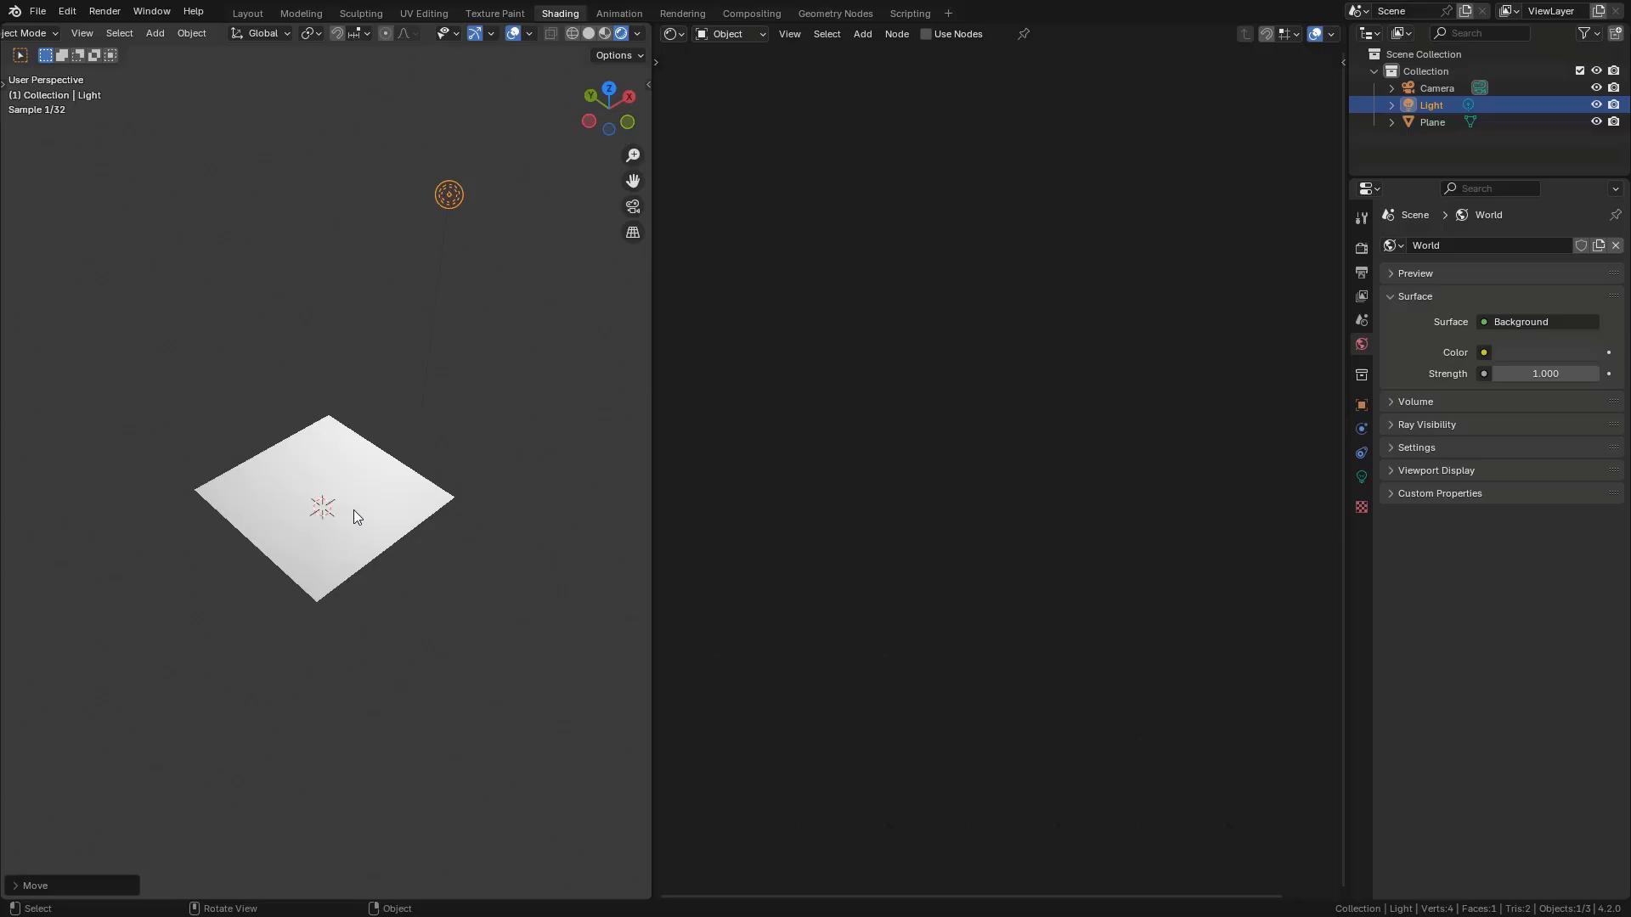
- Select the plane, frame it, and link the diffuse texture to Base Color
click(353, 510)
key(KP_Decimal)
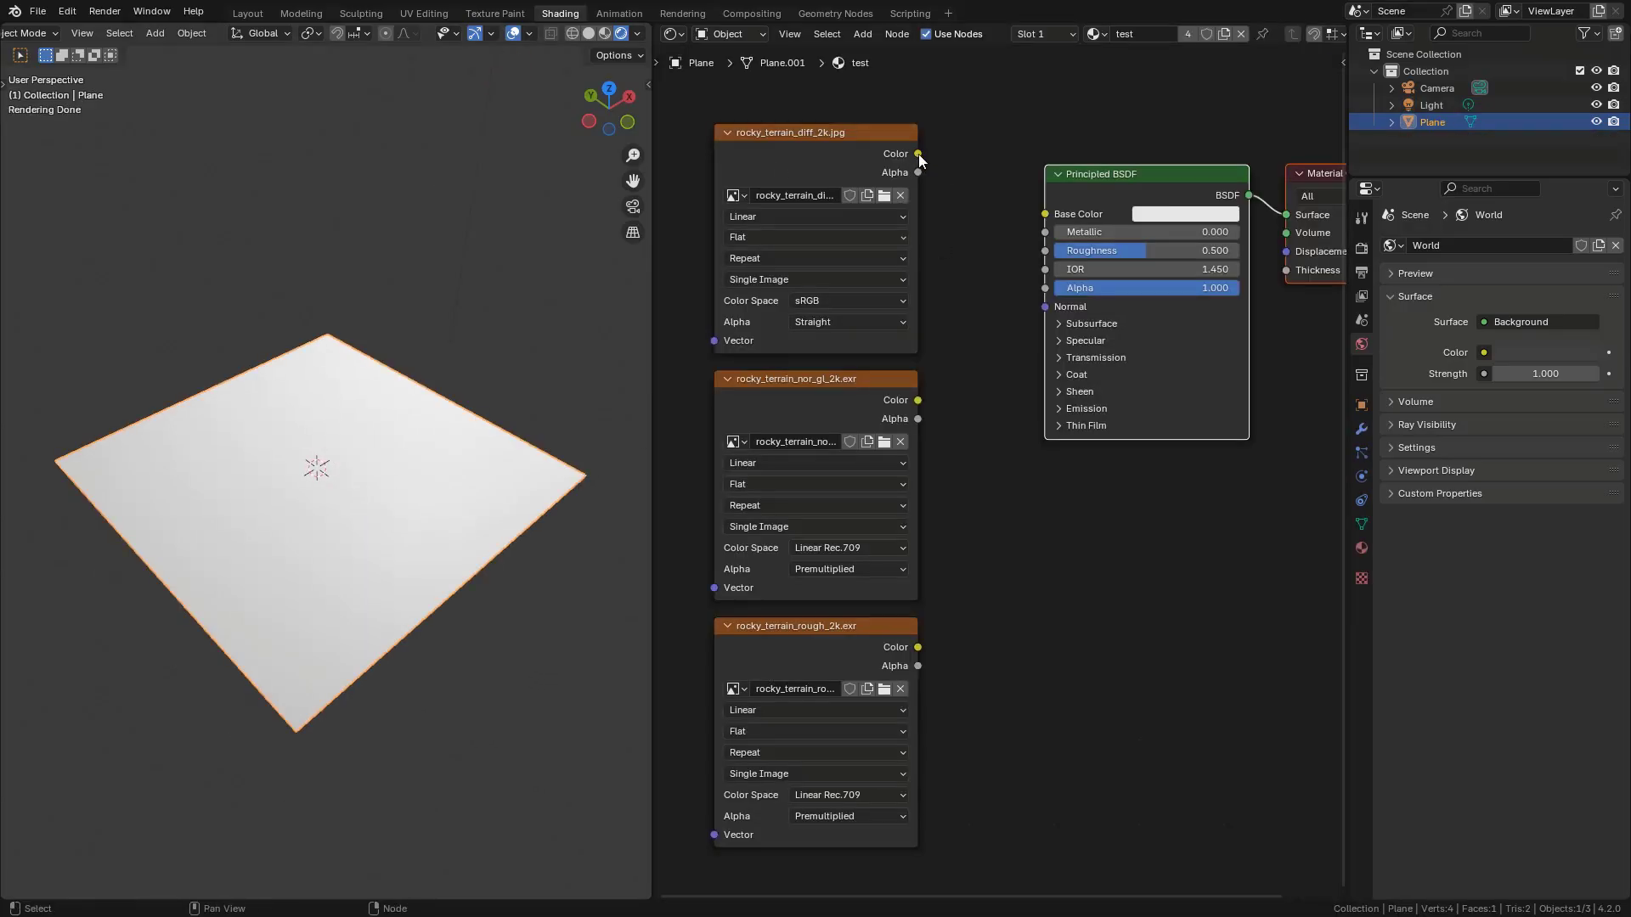
drag(918, 154, 1045, 214)
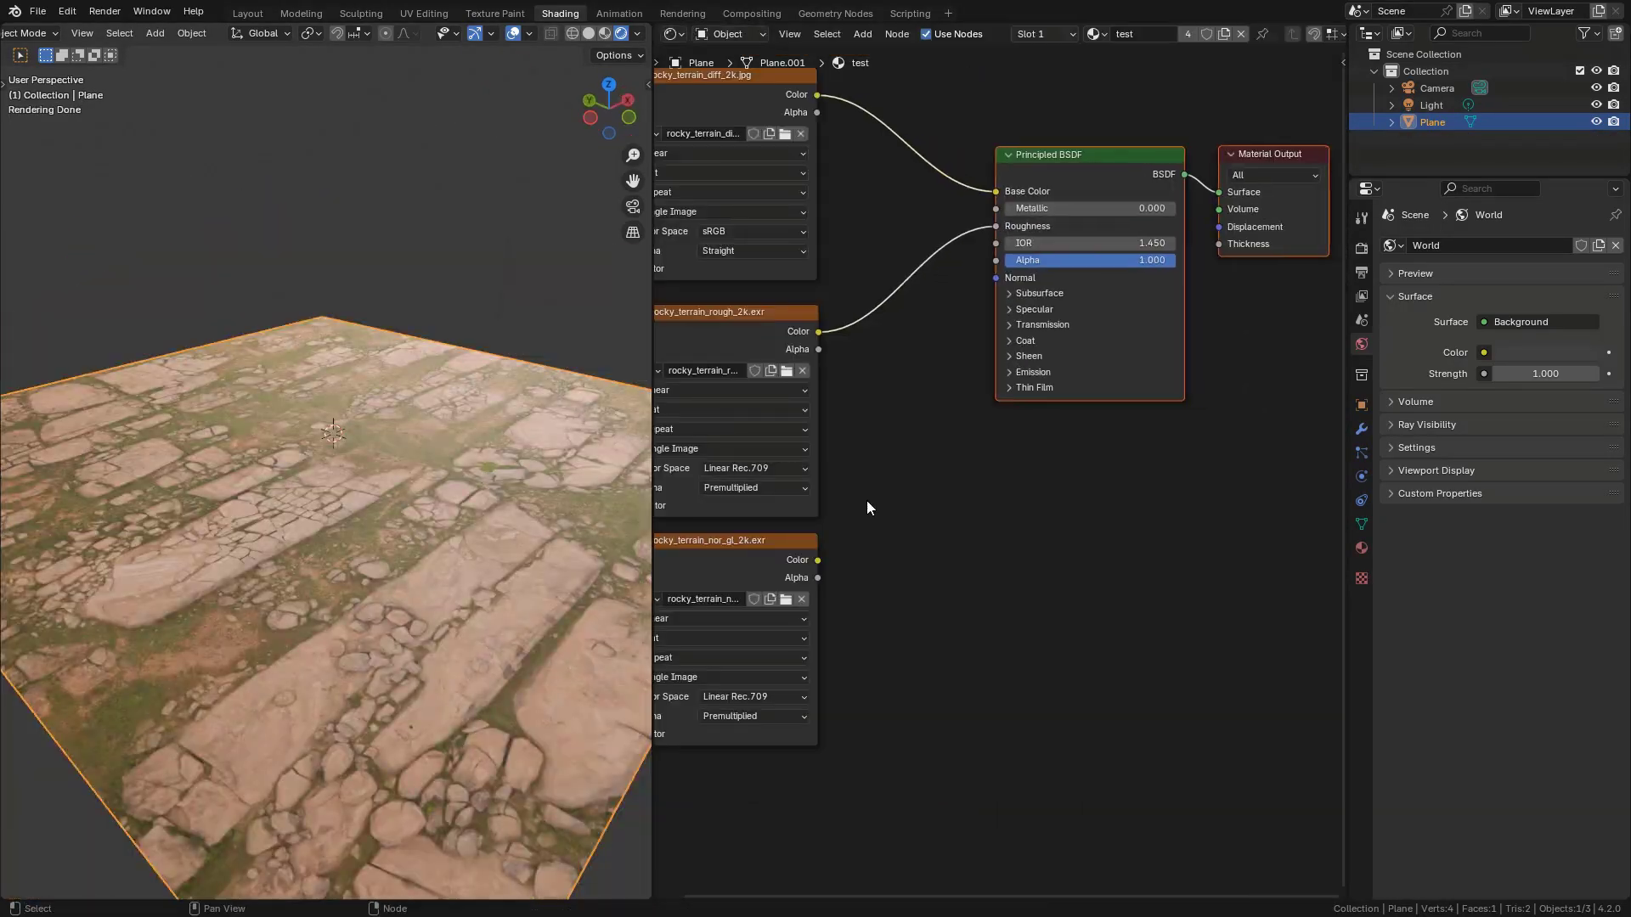
scroll(868, 507, up, 2)
- Add a Normal Map node fed by the nor_gl texture and wire it to the BSDF Normal
key(shift+a)
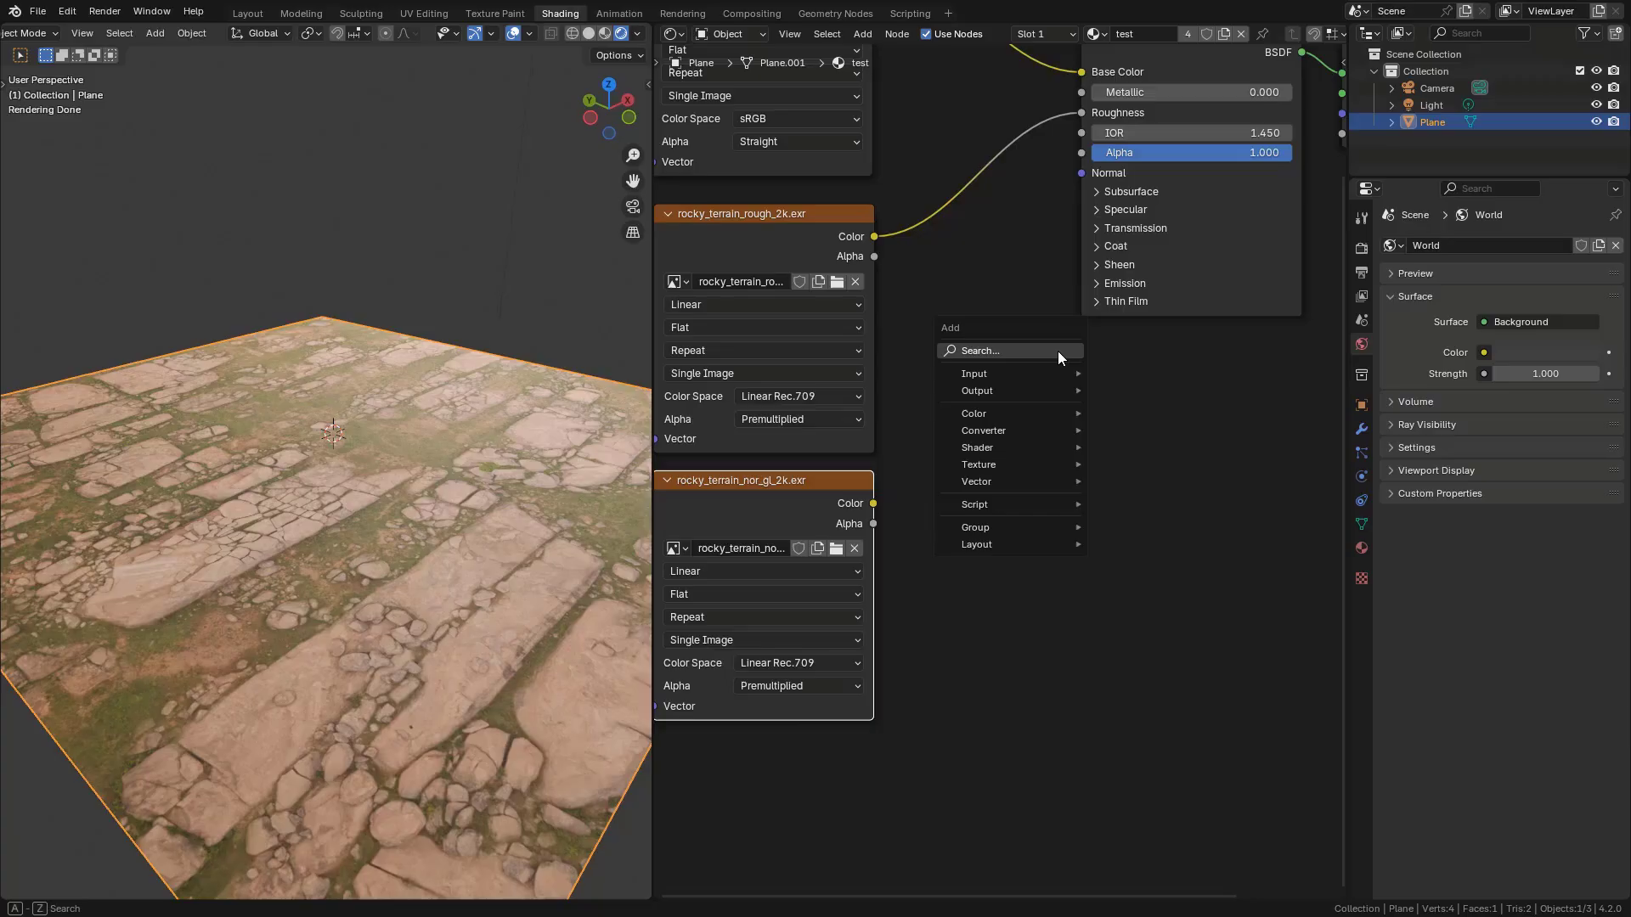
mouse_move(977, 481)
click(1138, 552)
click(972, 399)
drag(1041, 368, 1072, 171)
middle_drag(459, 467, 324, 480)
- Switch to top view and start moving the light
key(KP_7)
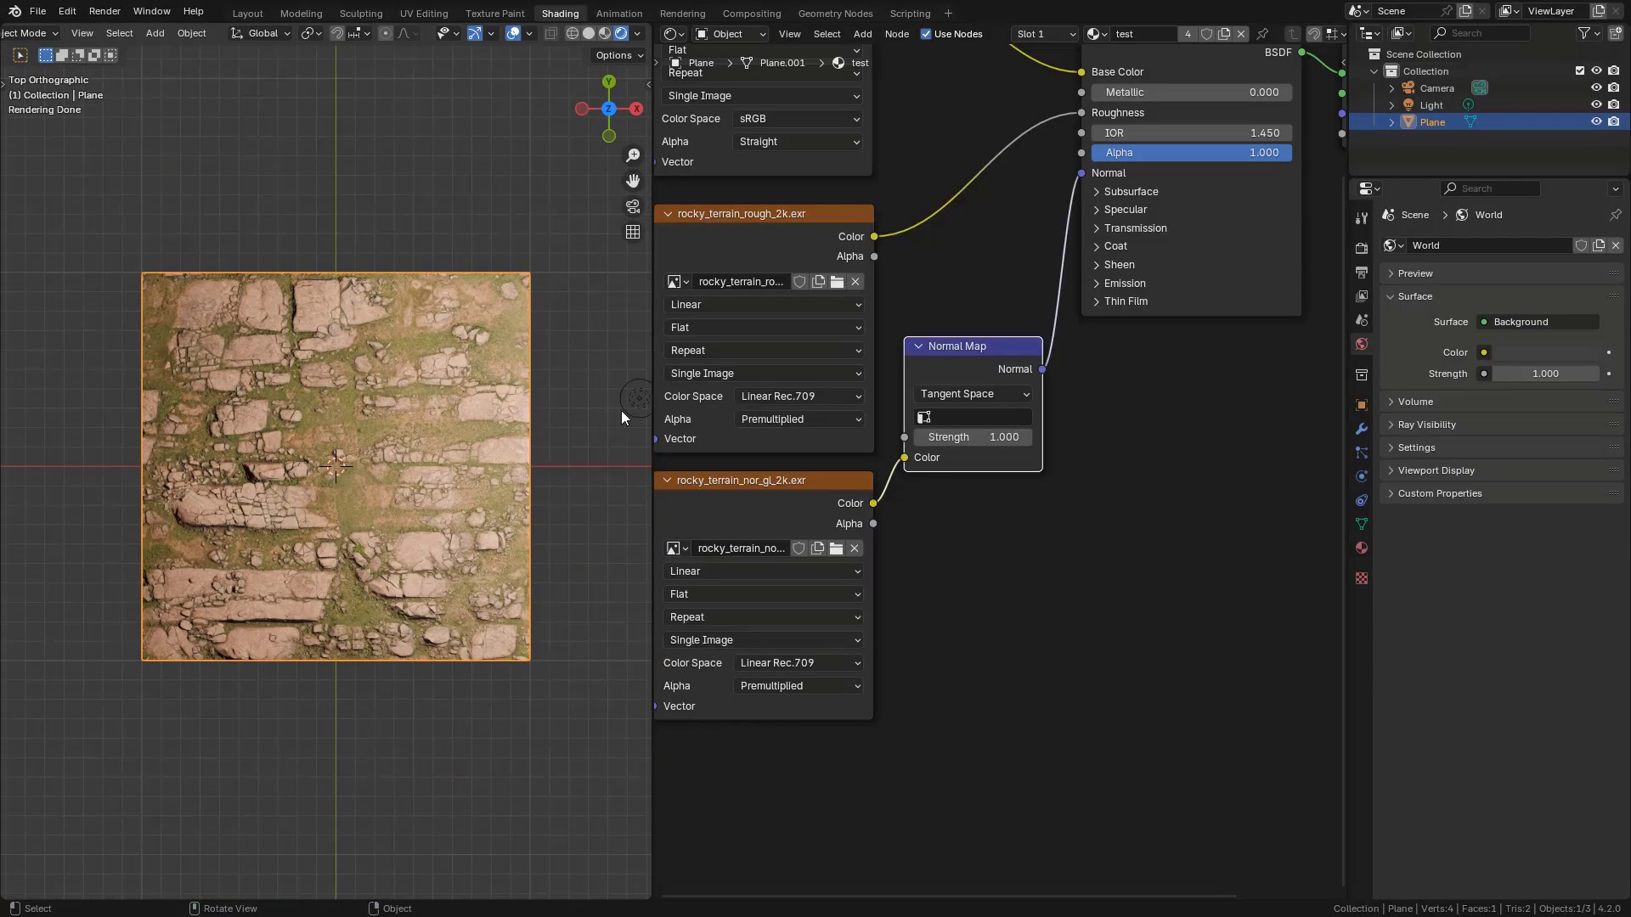
click(623, 411)
key(g)
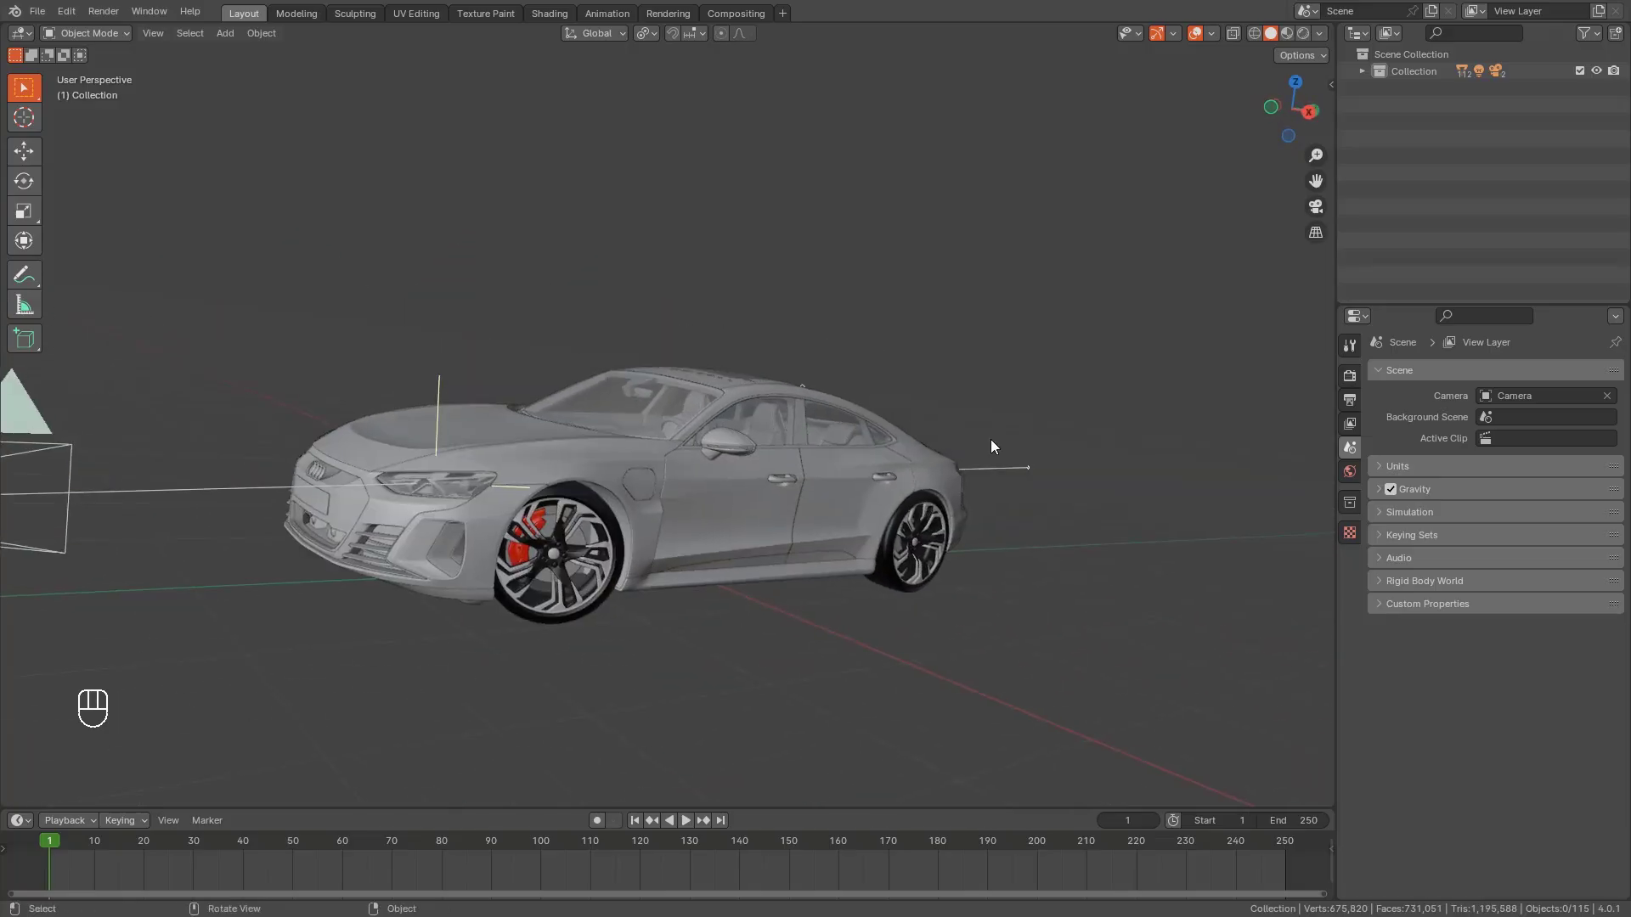
- Preview the car in rendered view and pick the 4K Derelict Overpass HDRI
click(1272, 237)
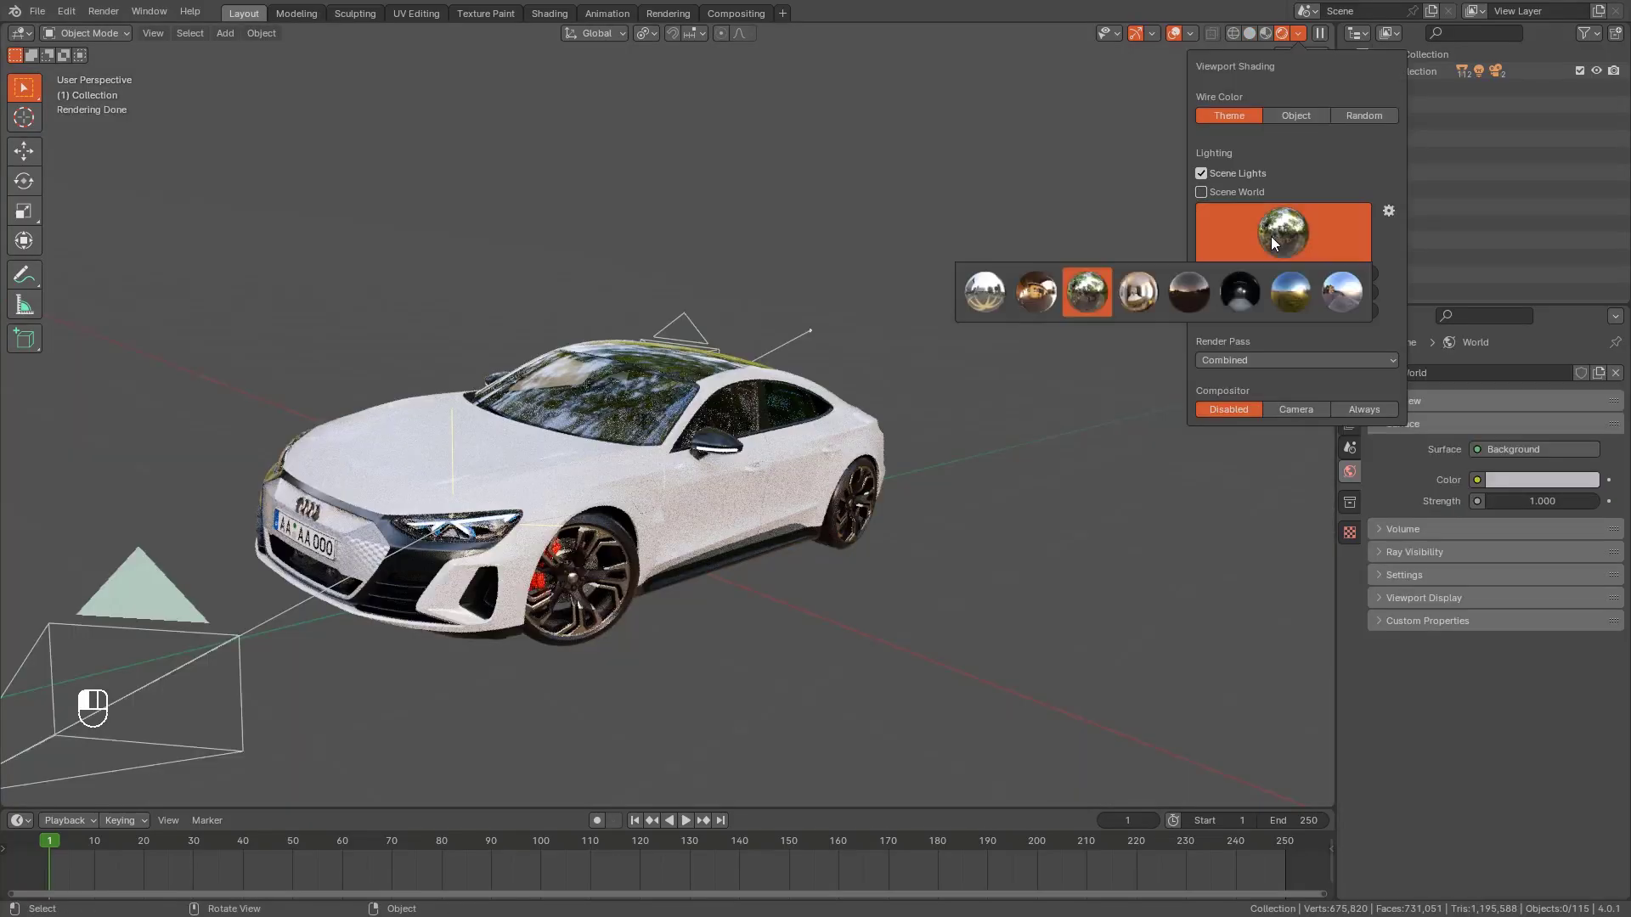
middle_drag(934, 399, 669, 491)
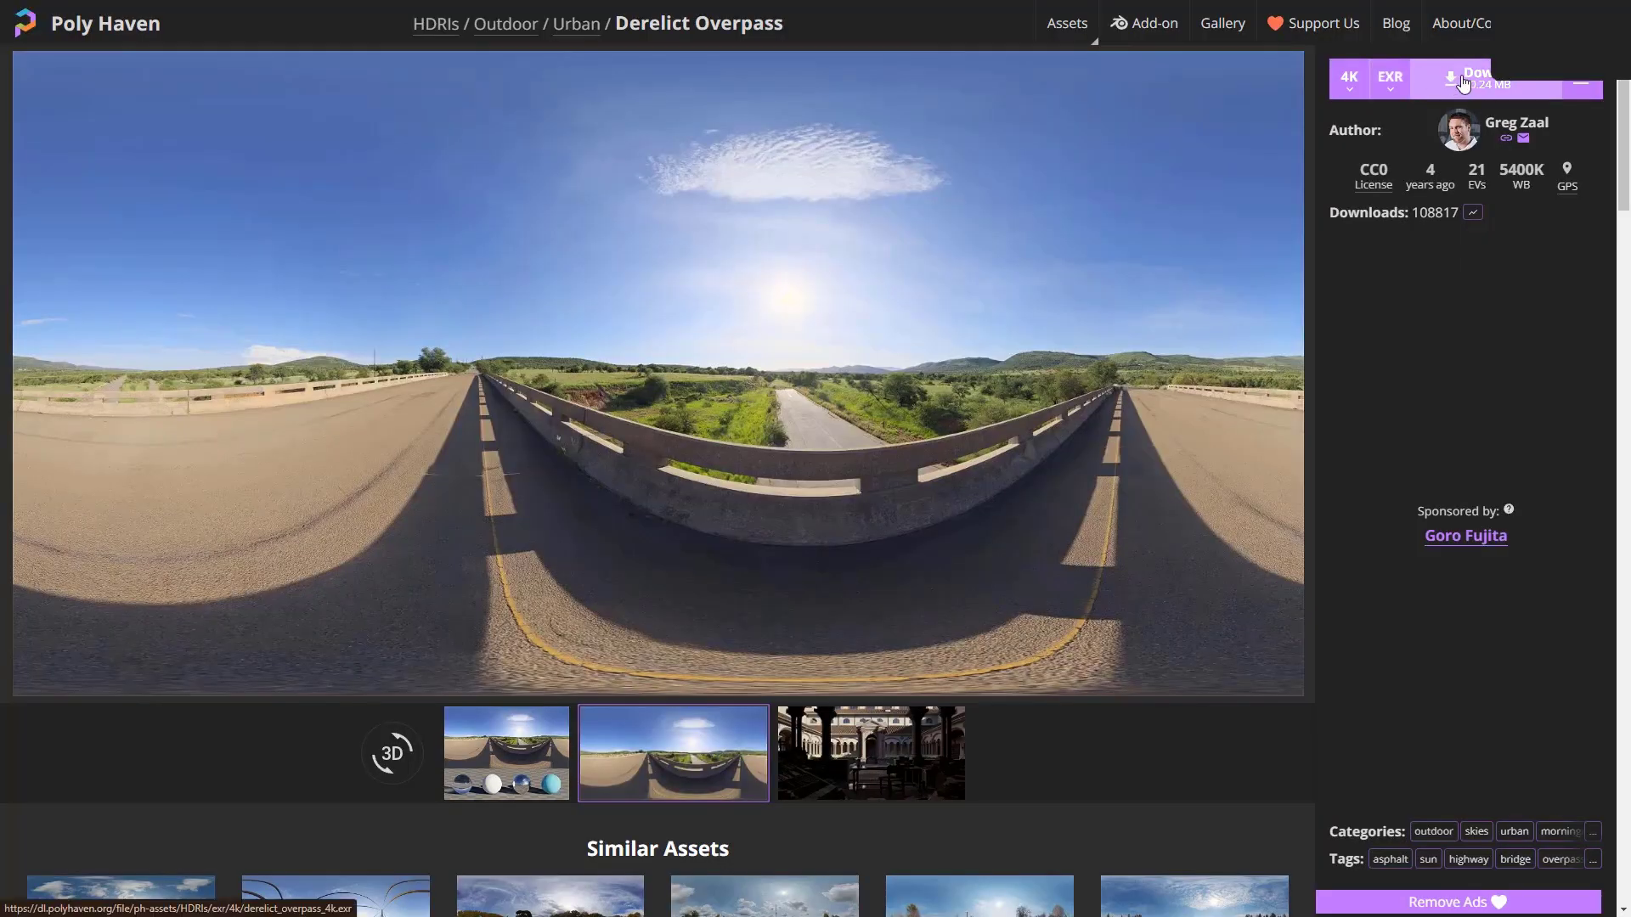
click(1348, 78)
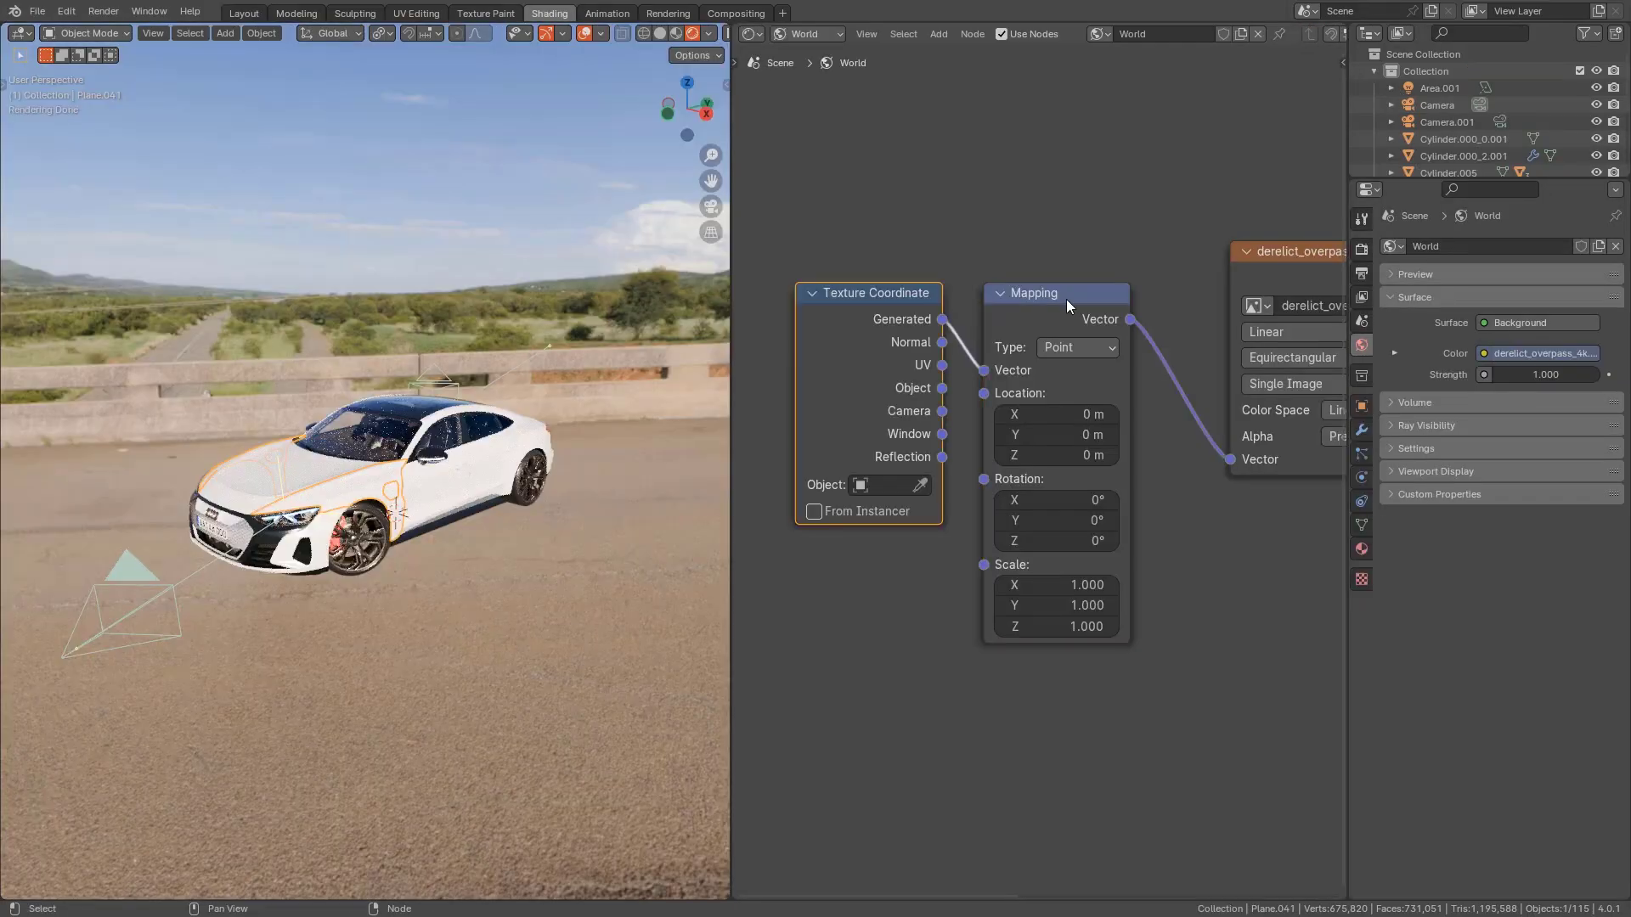
- Make the ground plane a shadow catcher hidden from diffuse and glossy rays
click(66, 11)
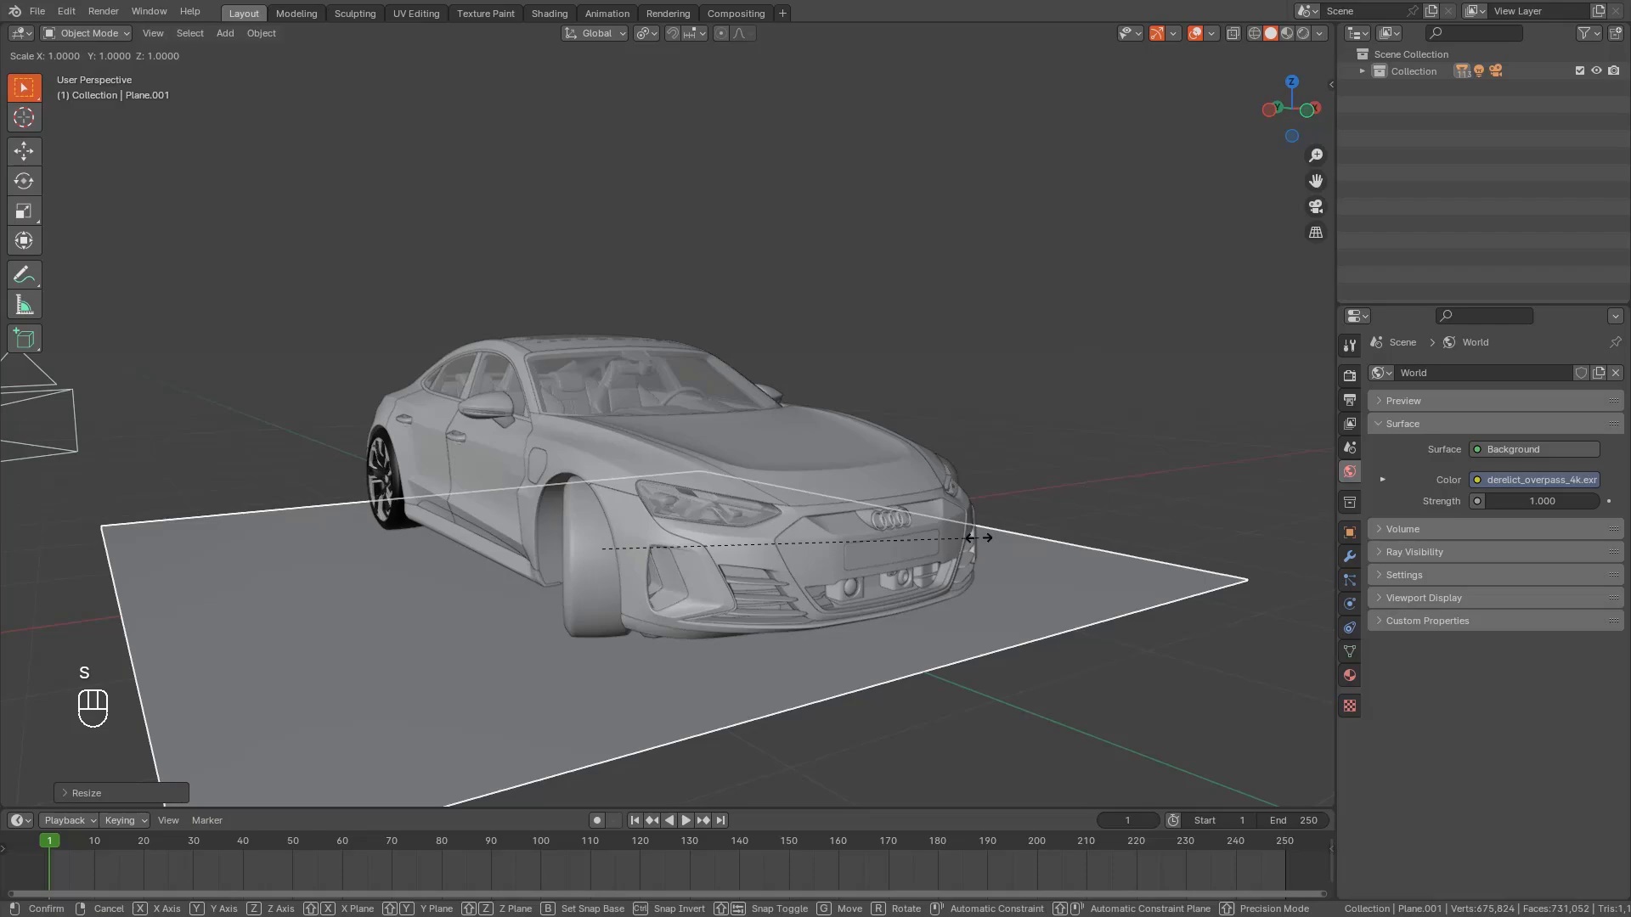
click(549, 13)
click(1482, 603)
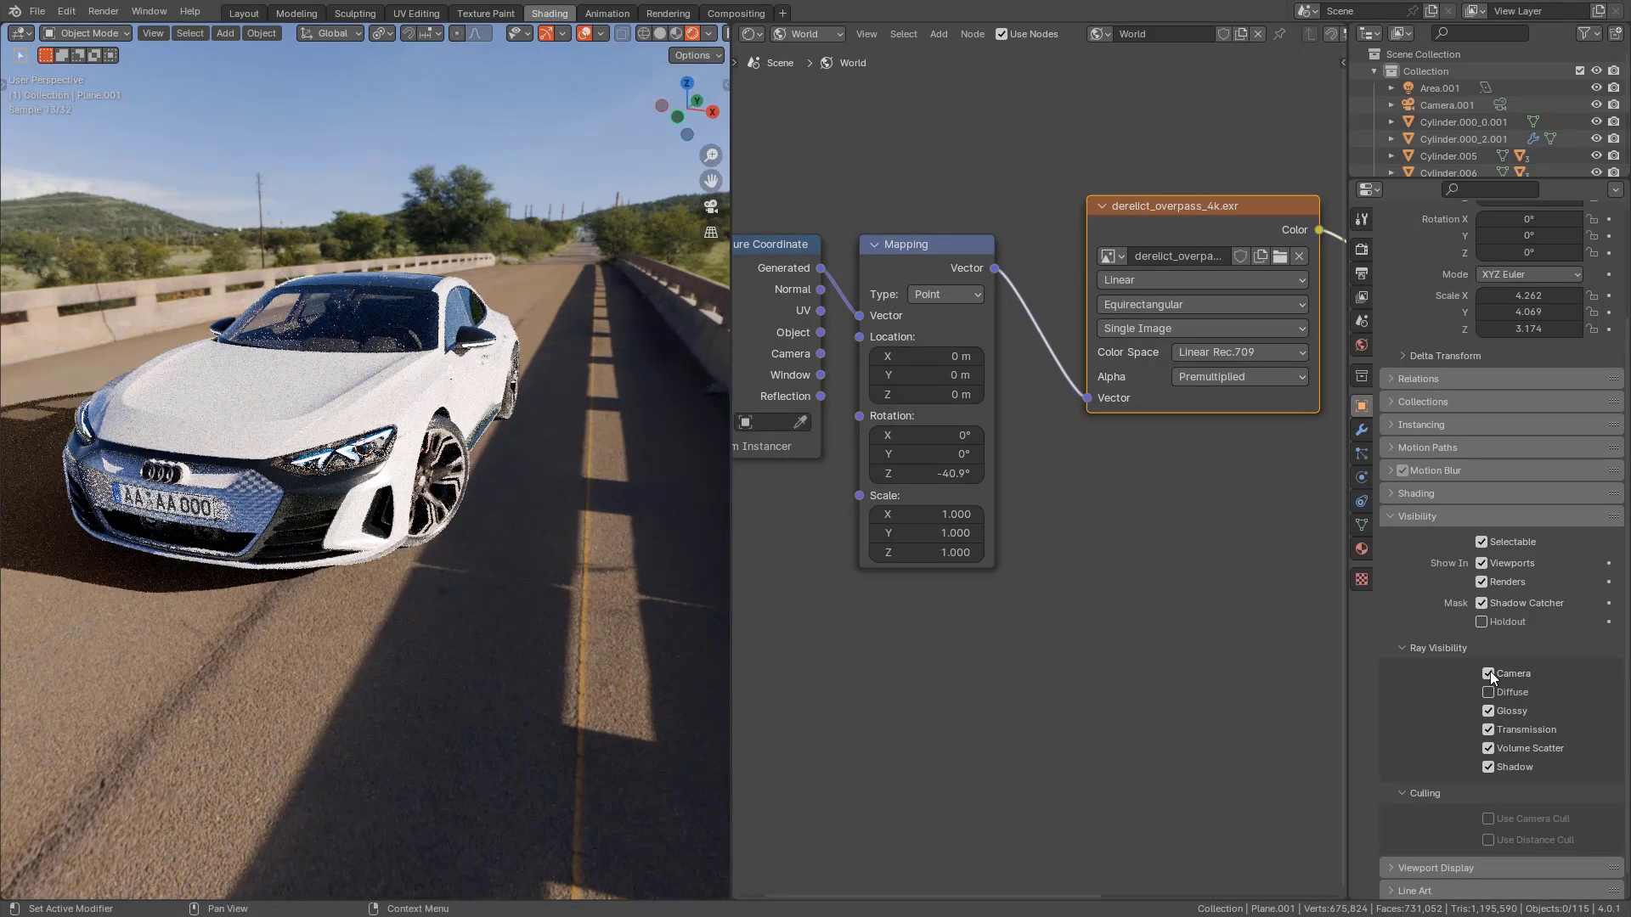
click(1488, 692)
click(1488, 711)
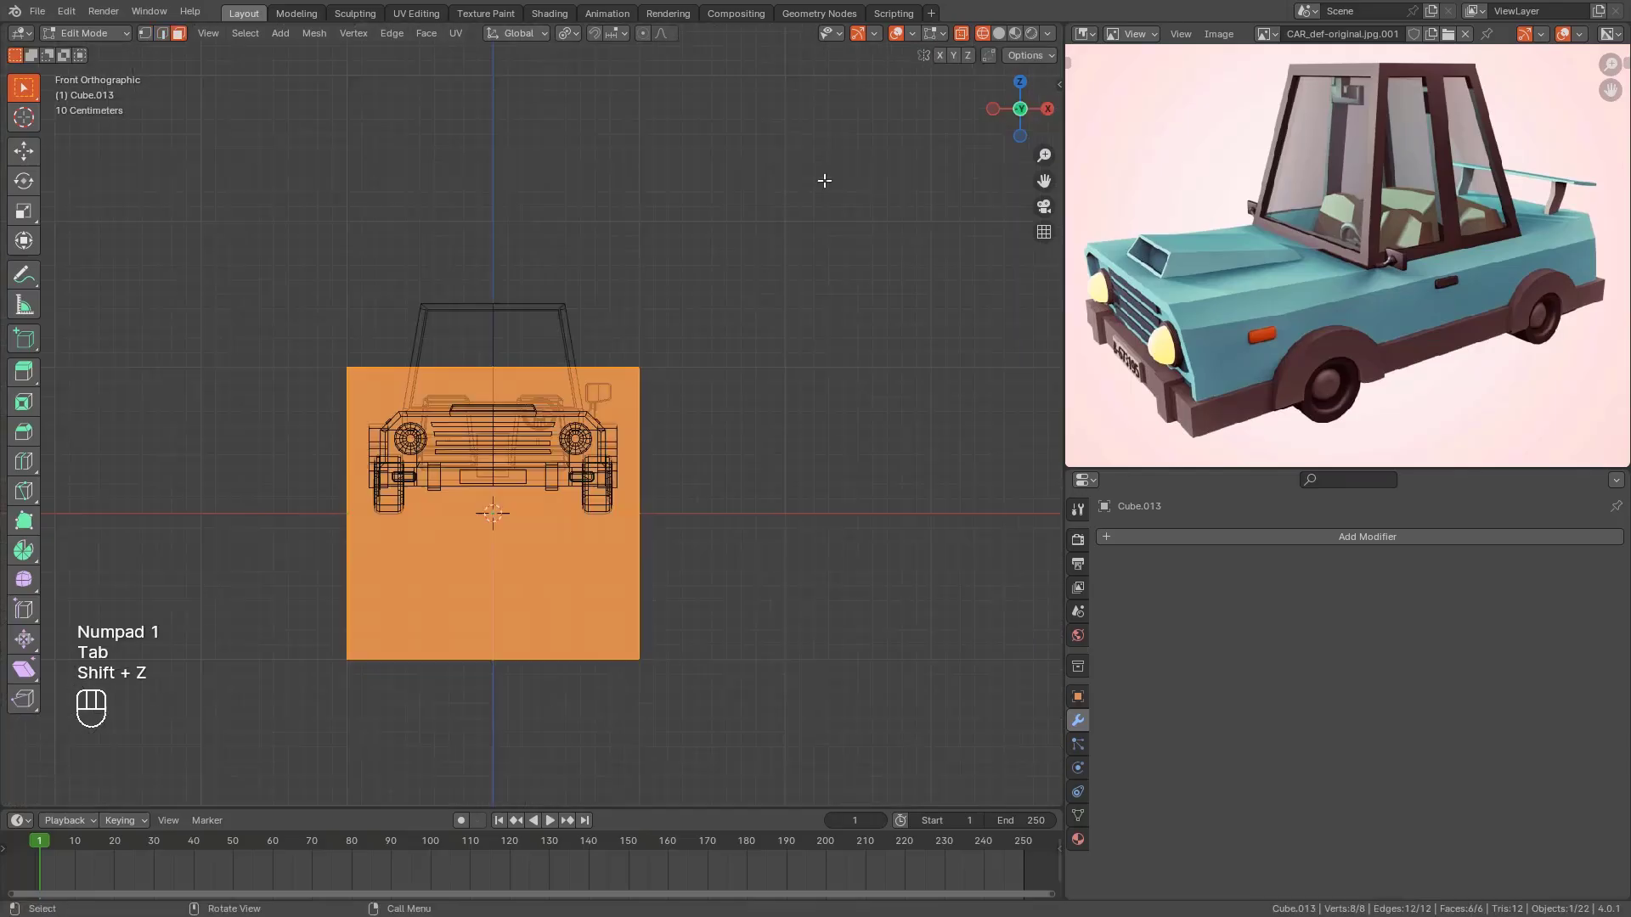
- Hide the selected object and select the eye-socket face on the character's head
key(s)
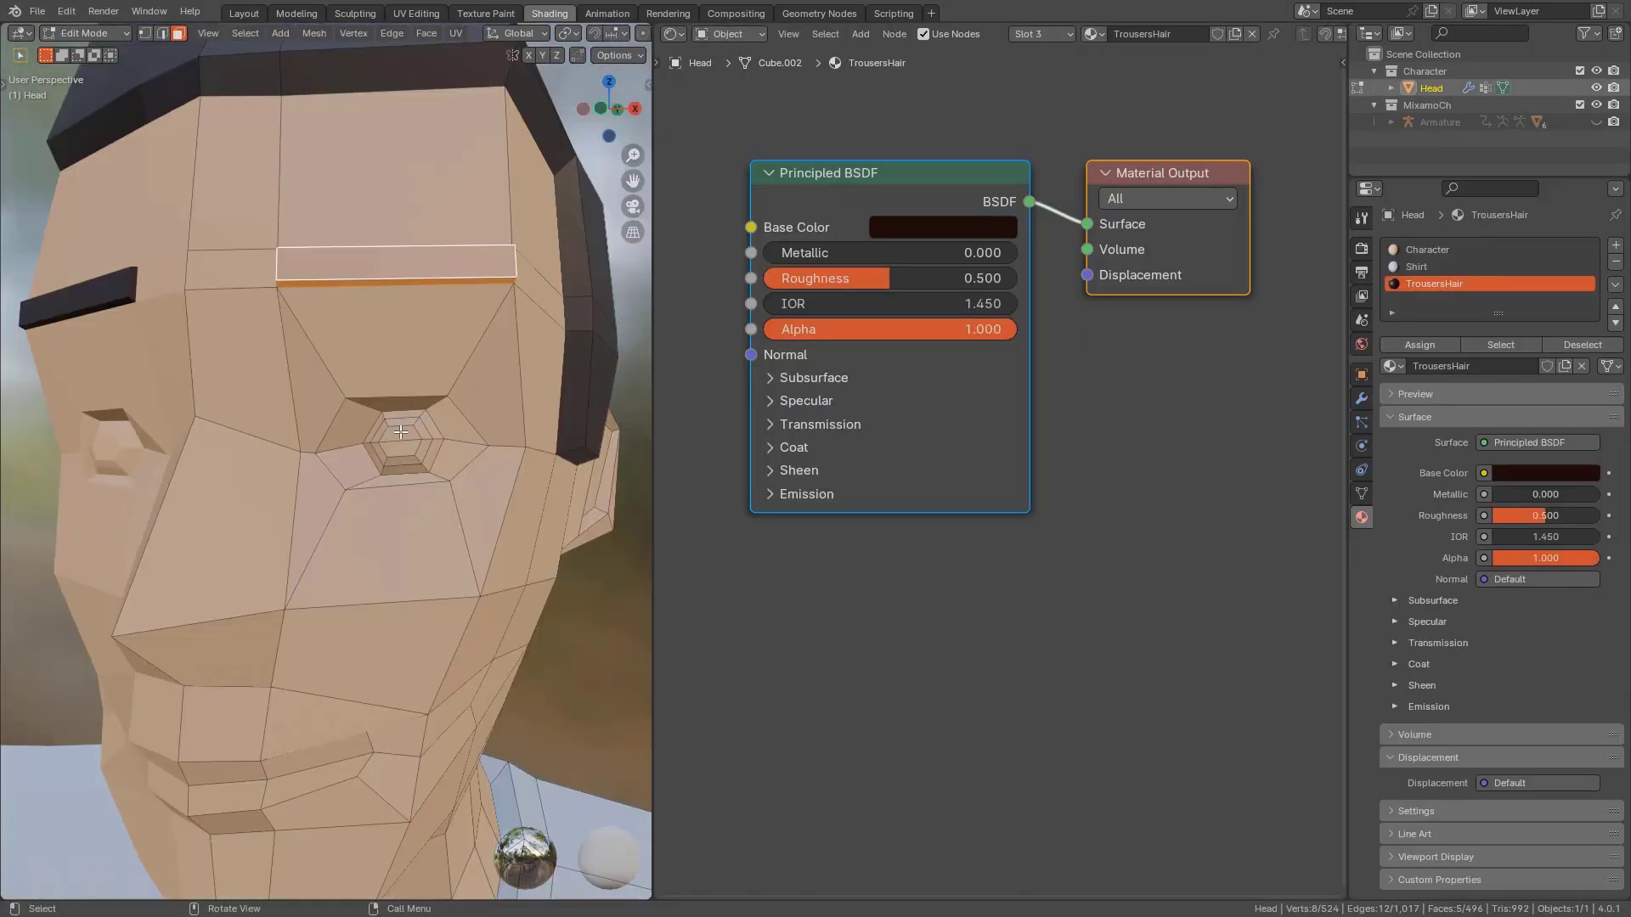
click(429, 442)
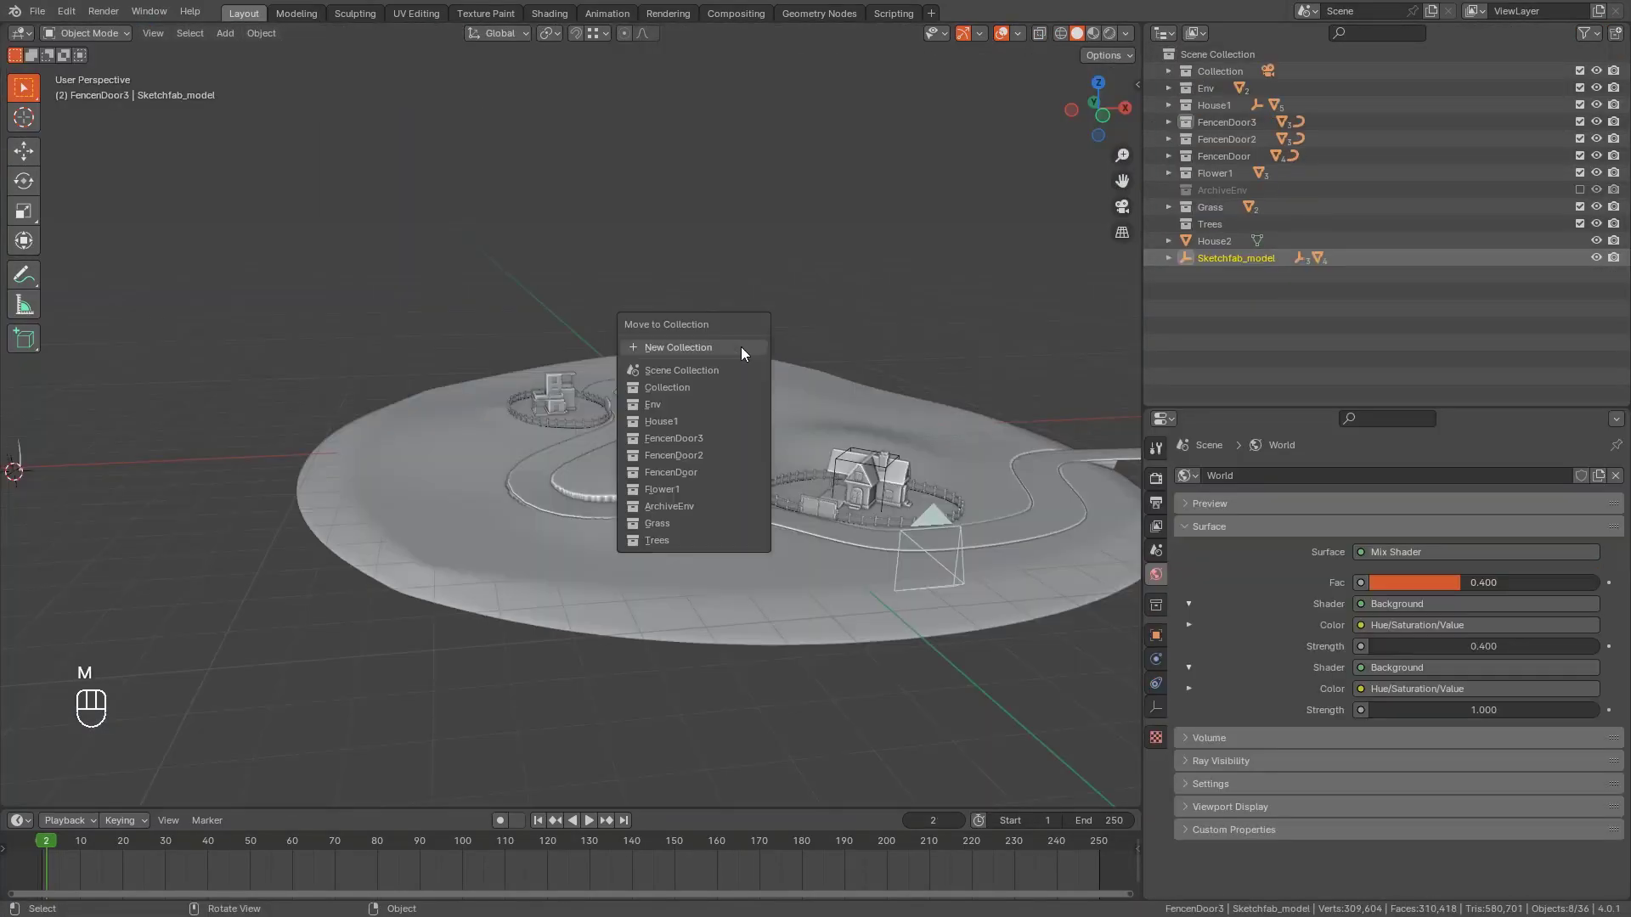
- Densify the Sapling tree's branch splitting, play its wind animation, and link the leaf texture to Translucent BSDF Color
click(740, 347)
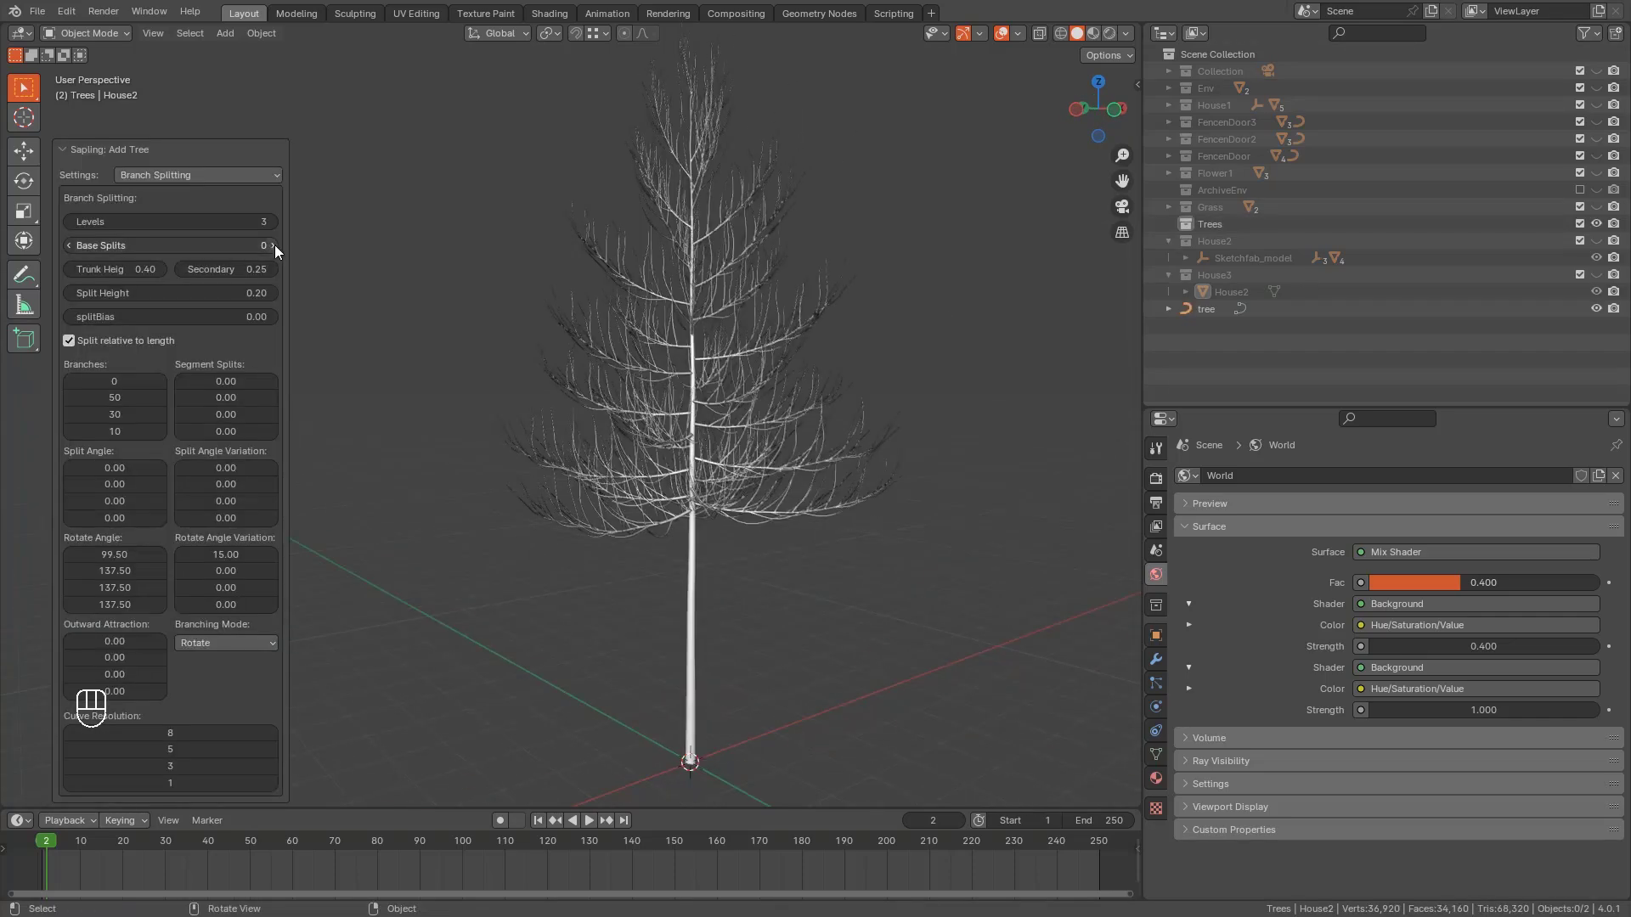
shift+drag(127, 269, 179, 269)
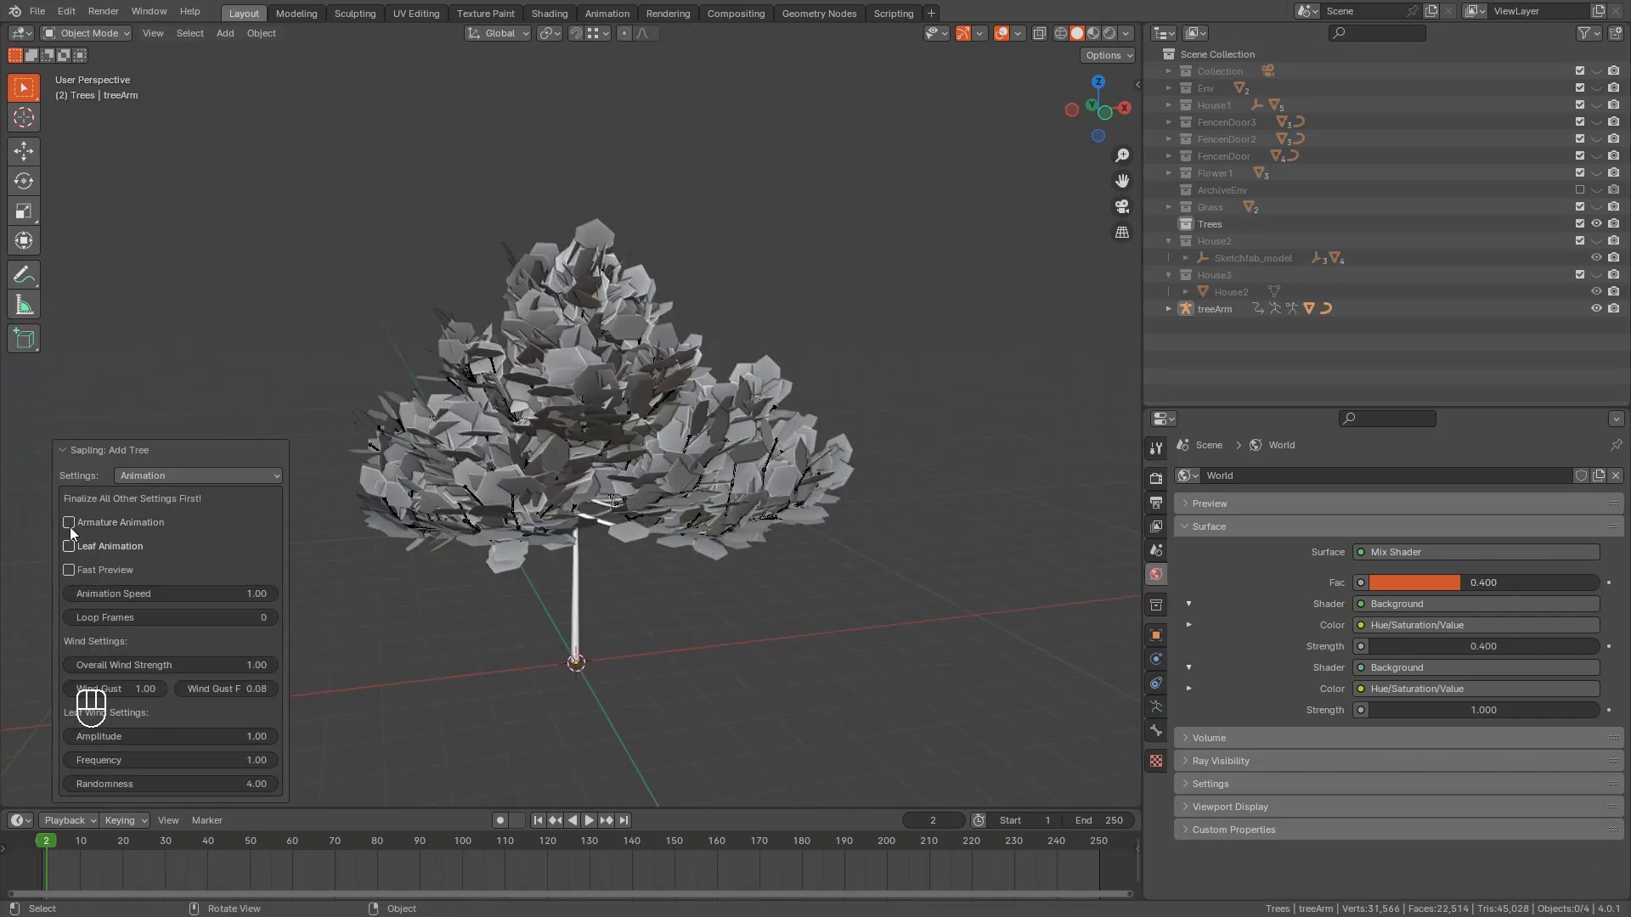
key(space)
click(195, 476)
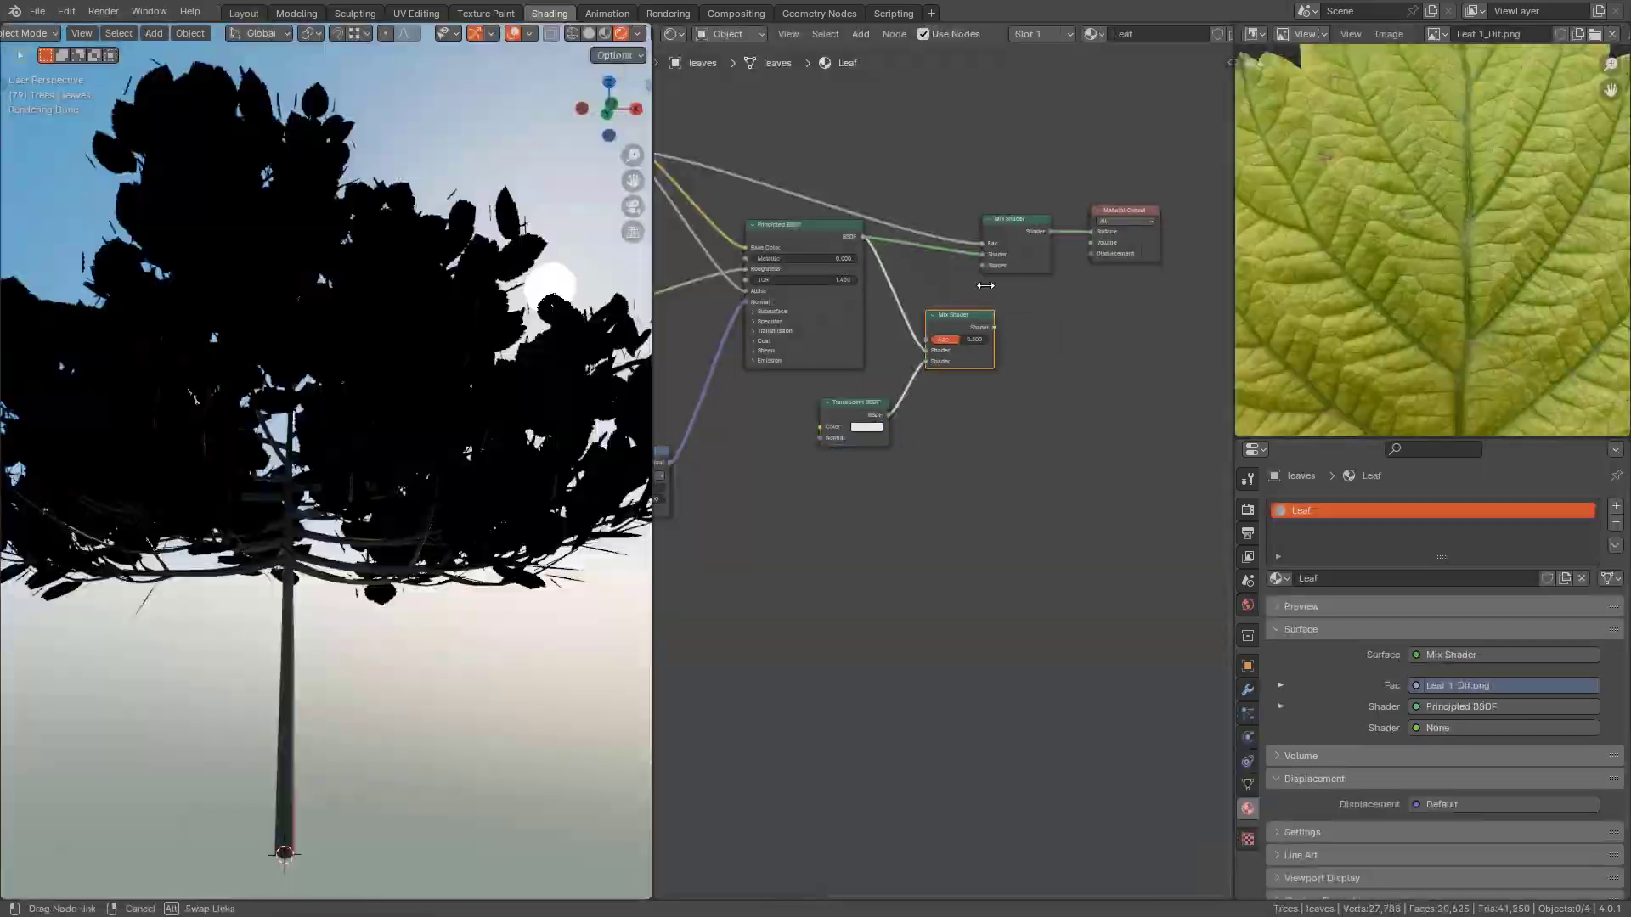
drag(675, 103, 875, 389)
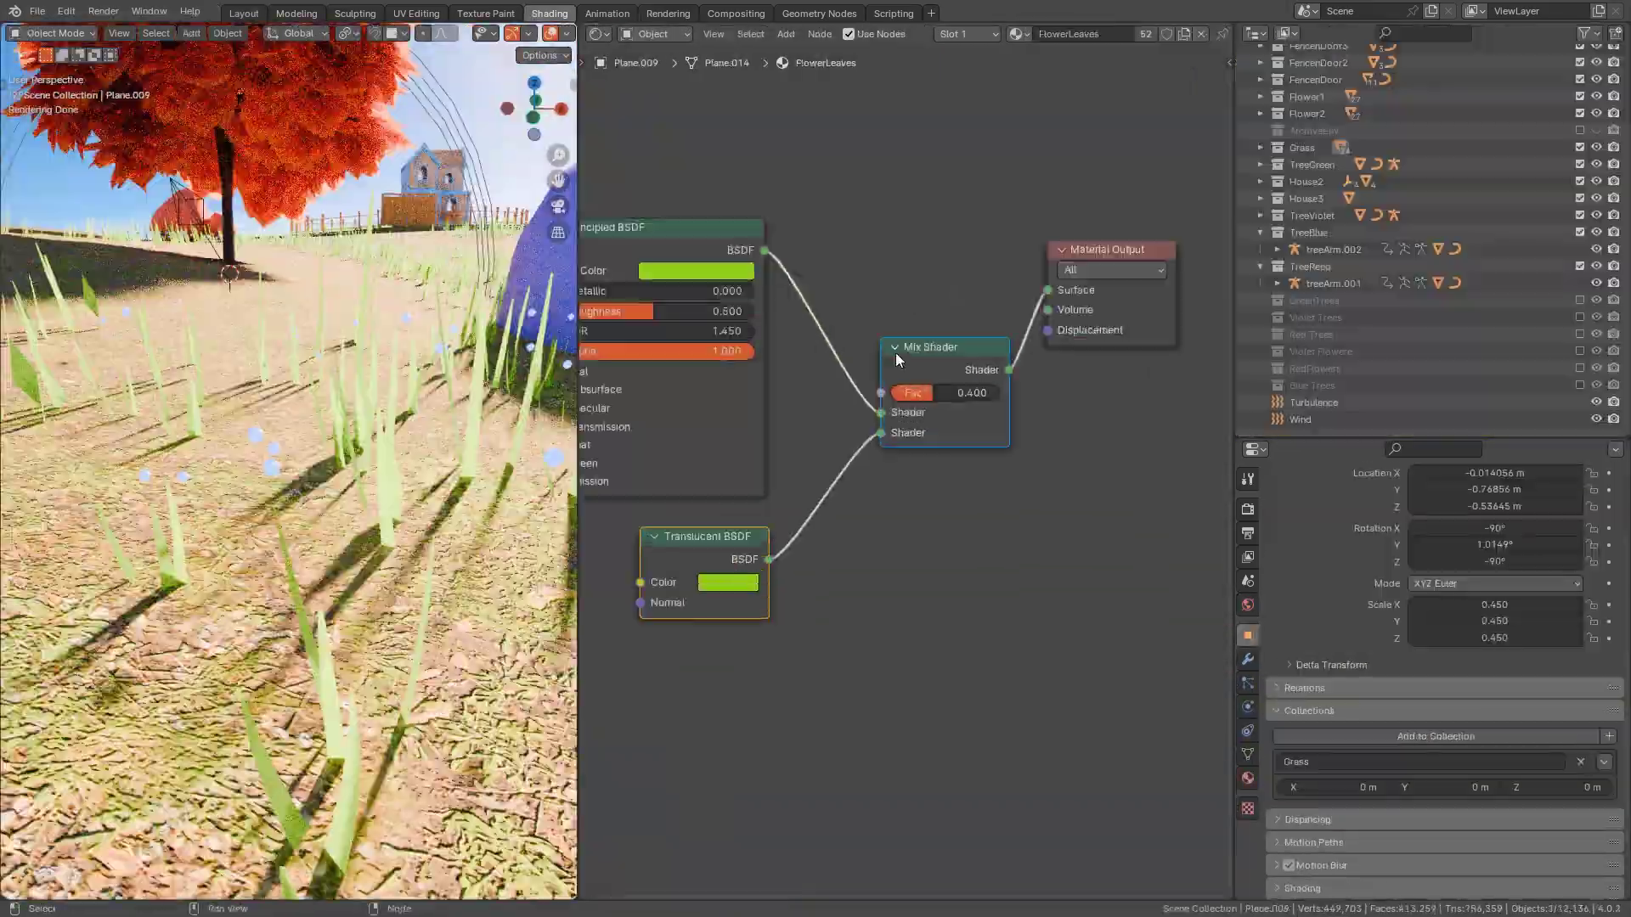
scroll(599, 432, up, 2)
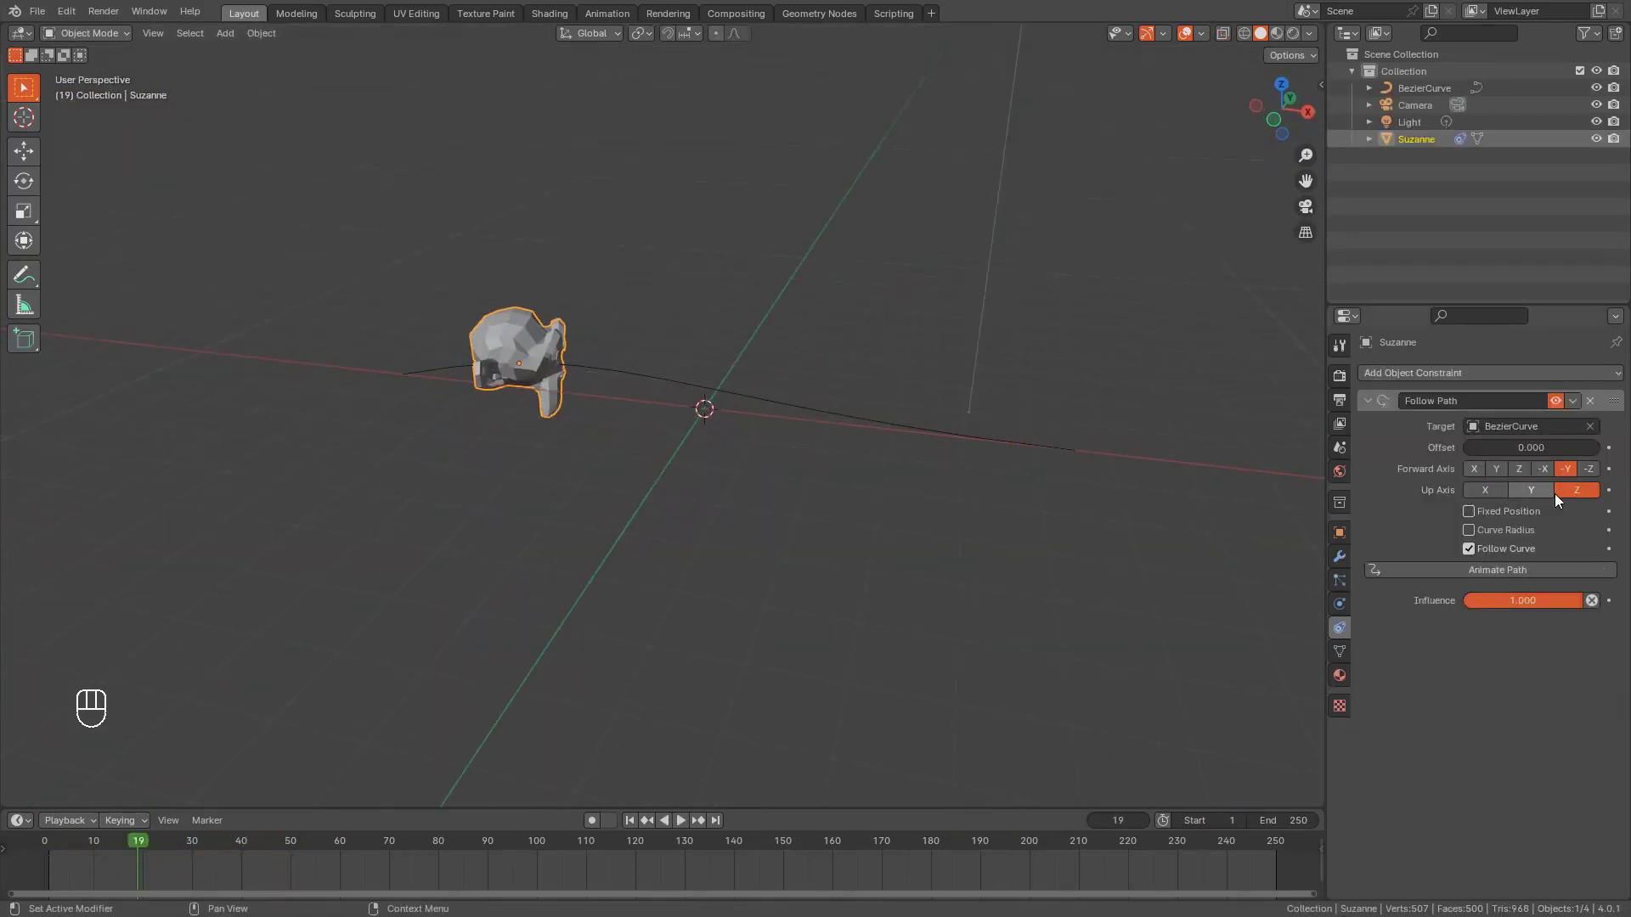
- Play Suzanne's path animation from a front view, then stop it
key(space)
mouse_move(924, 479)
middle_down()
mouse_move(752, 471)
mouse_move(926, 507)
middle_up()
key(Escape)
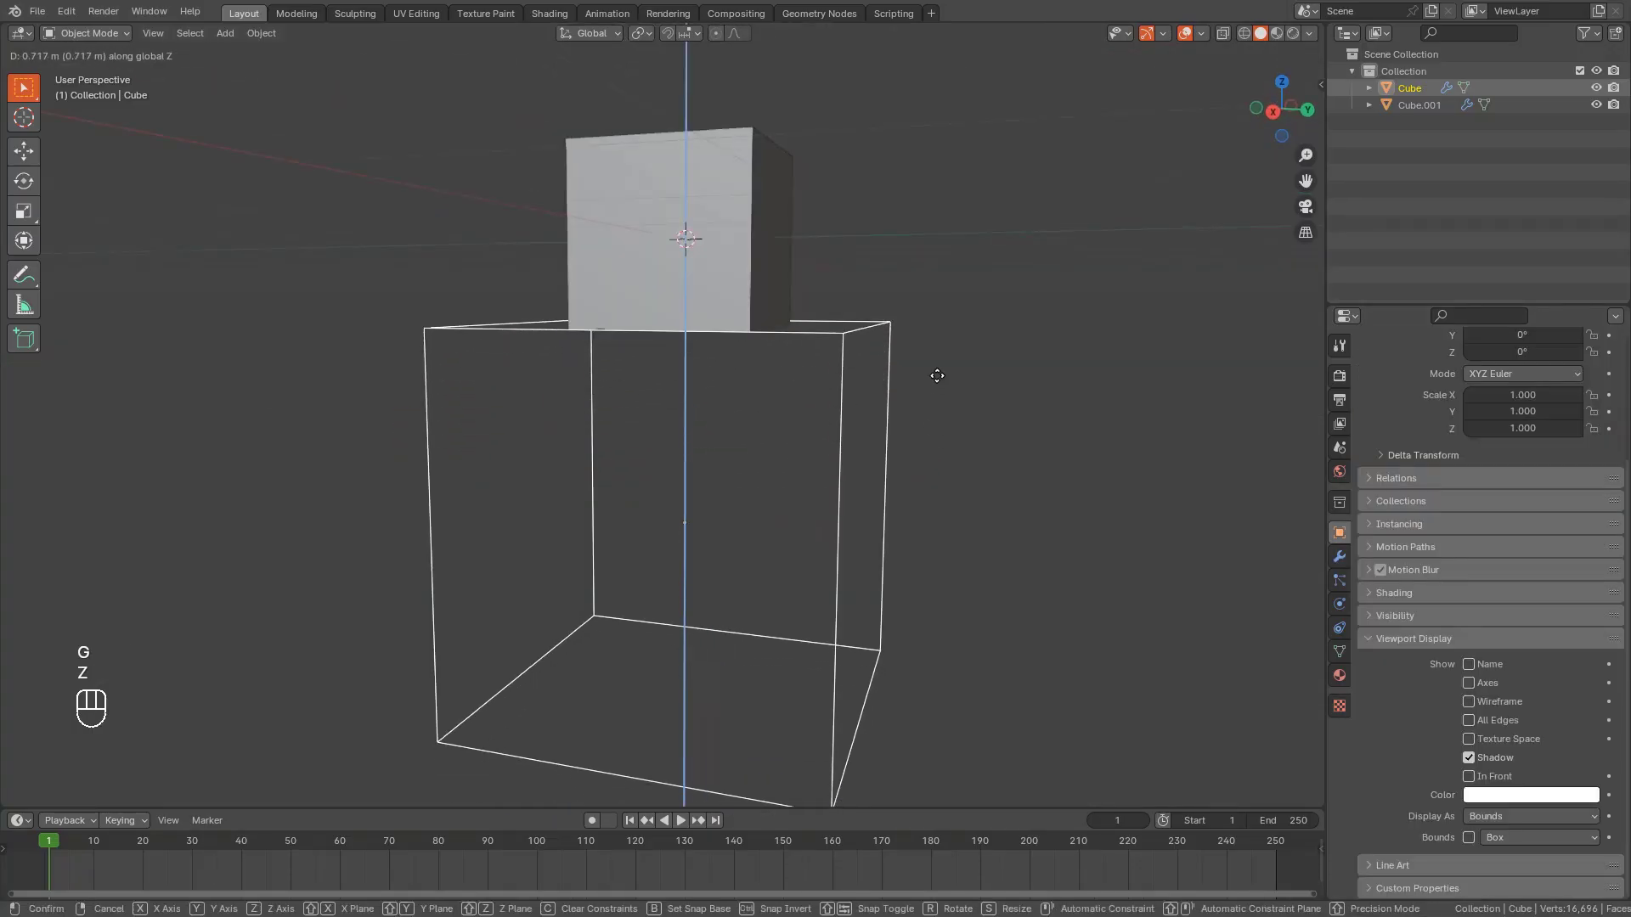
- Move the cube along Z and slide the Color Ramp stop to 0.309
middle_drag(858, 374, 914, 337)
key(g)
key(z)
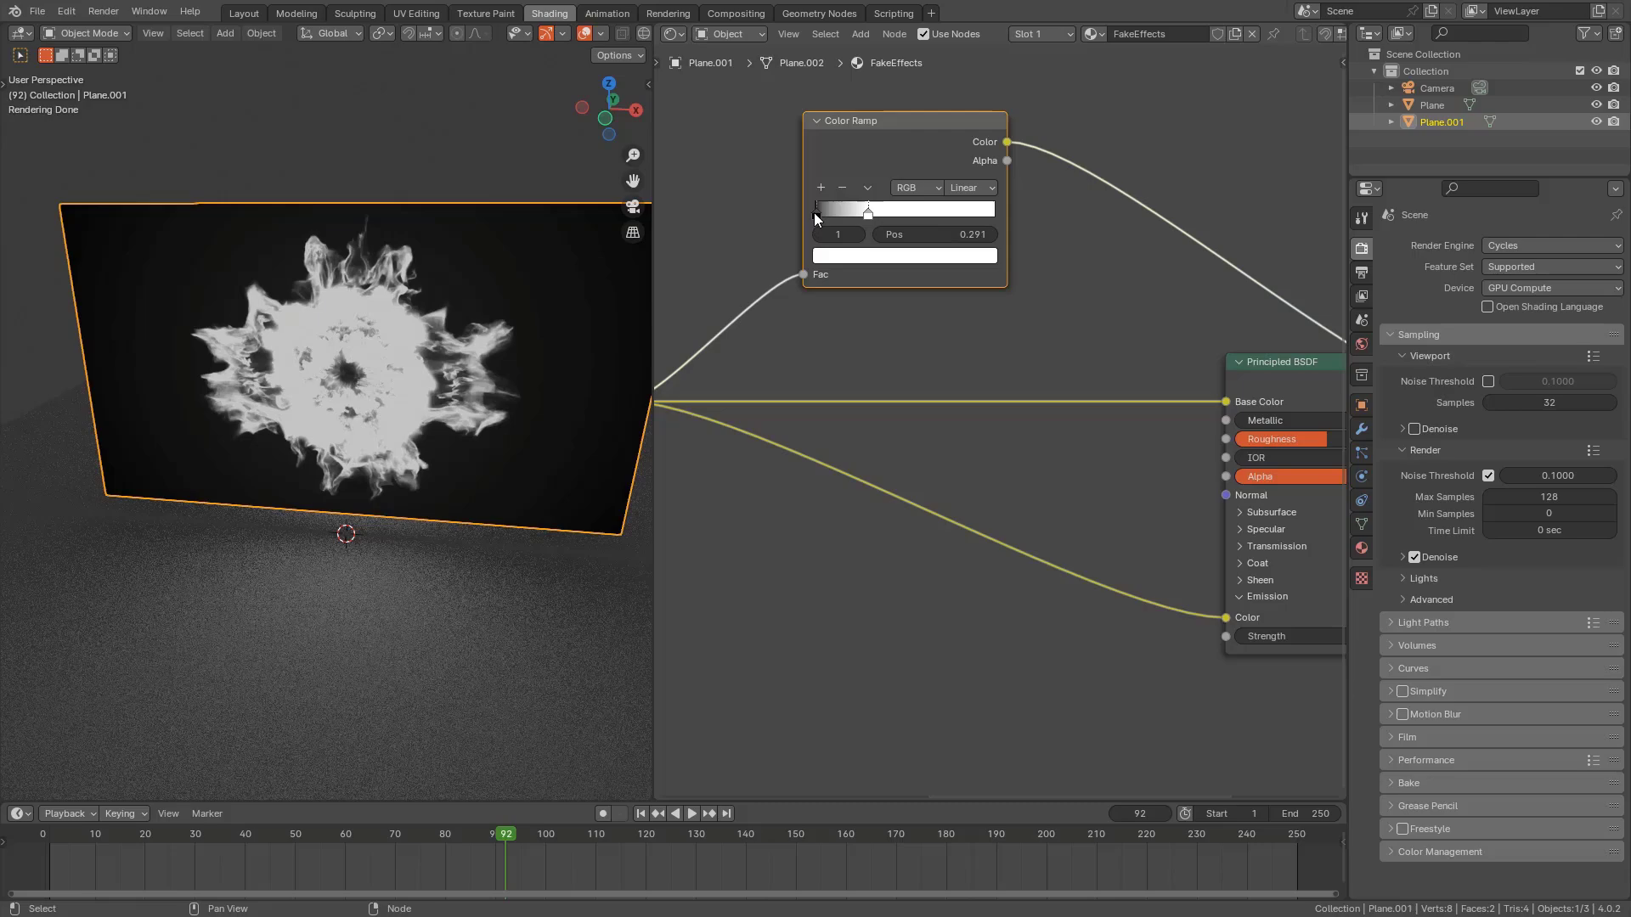
drag(849, 218, 846, 217)
scroll(846, 217, down, 4)
scroll(969, 365, up, 4)
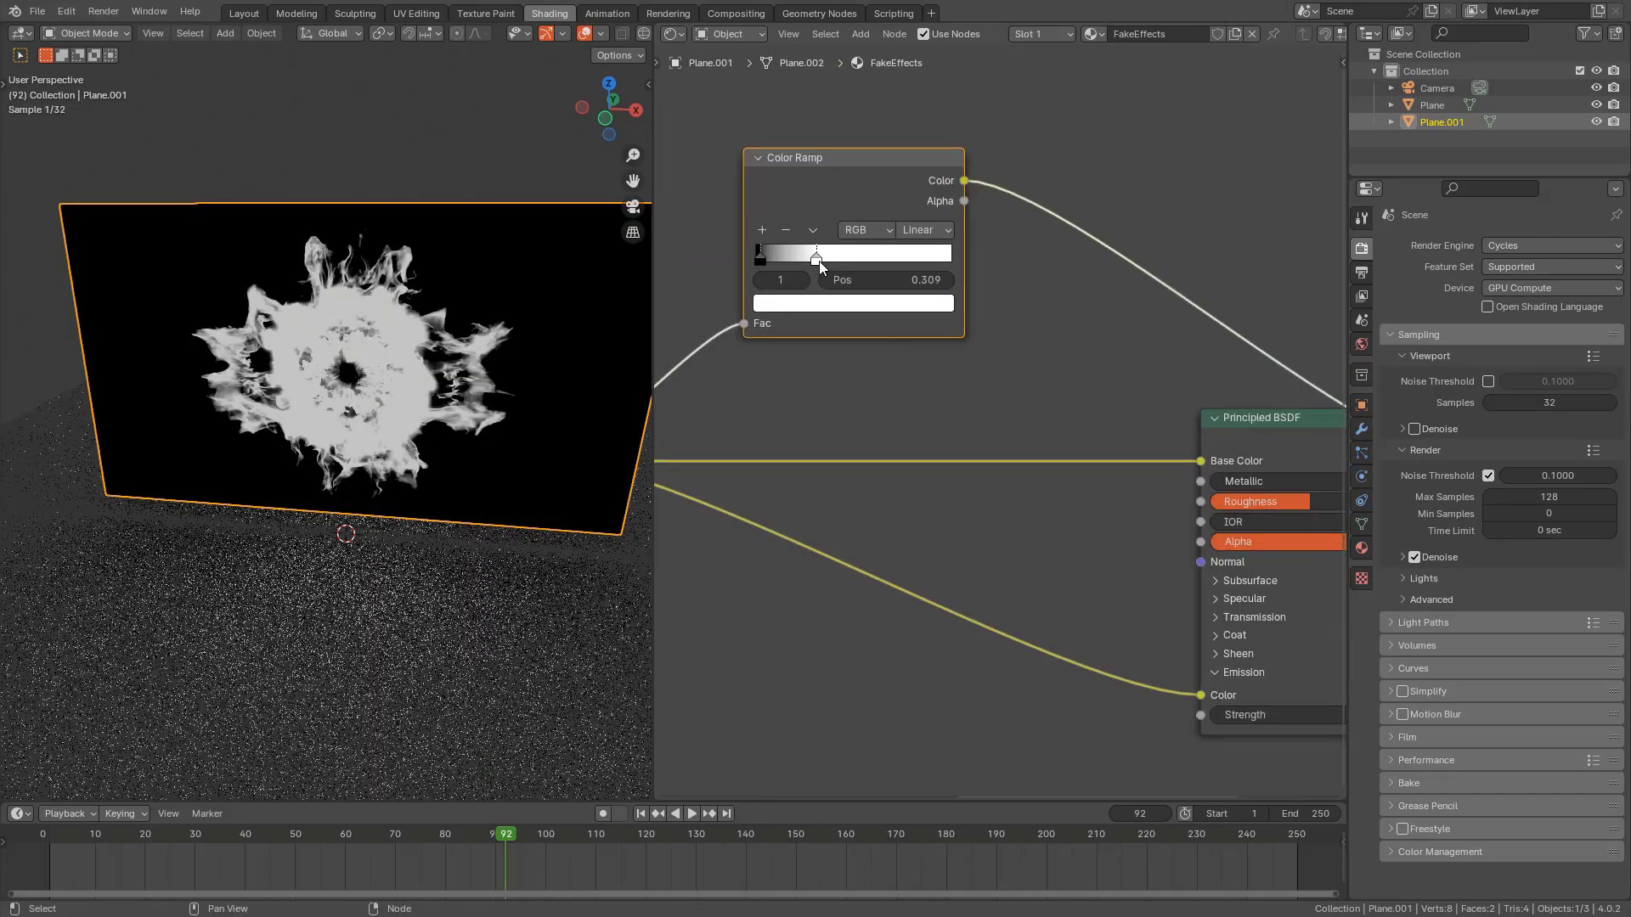
scroll(969, 365, down, 2)
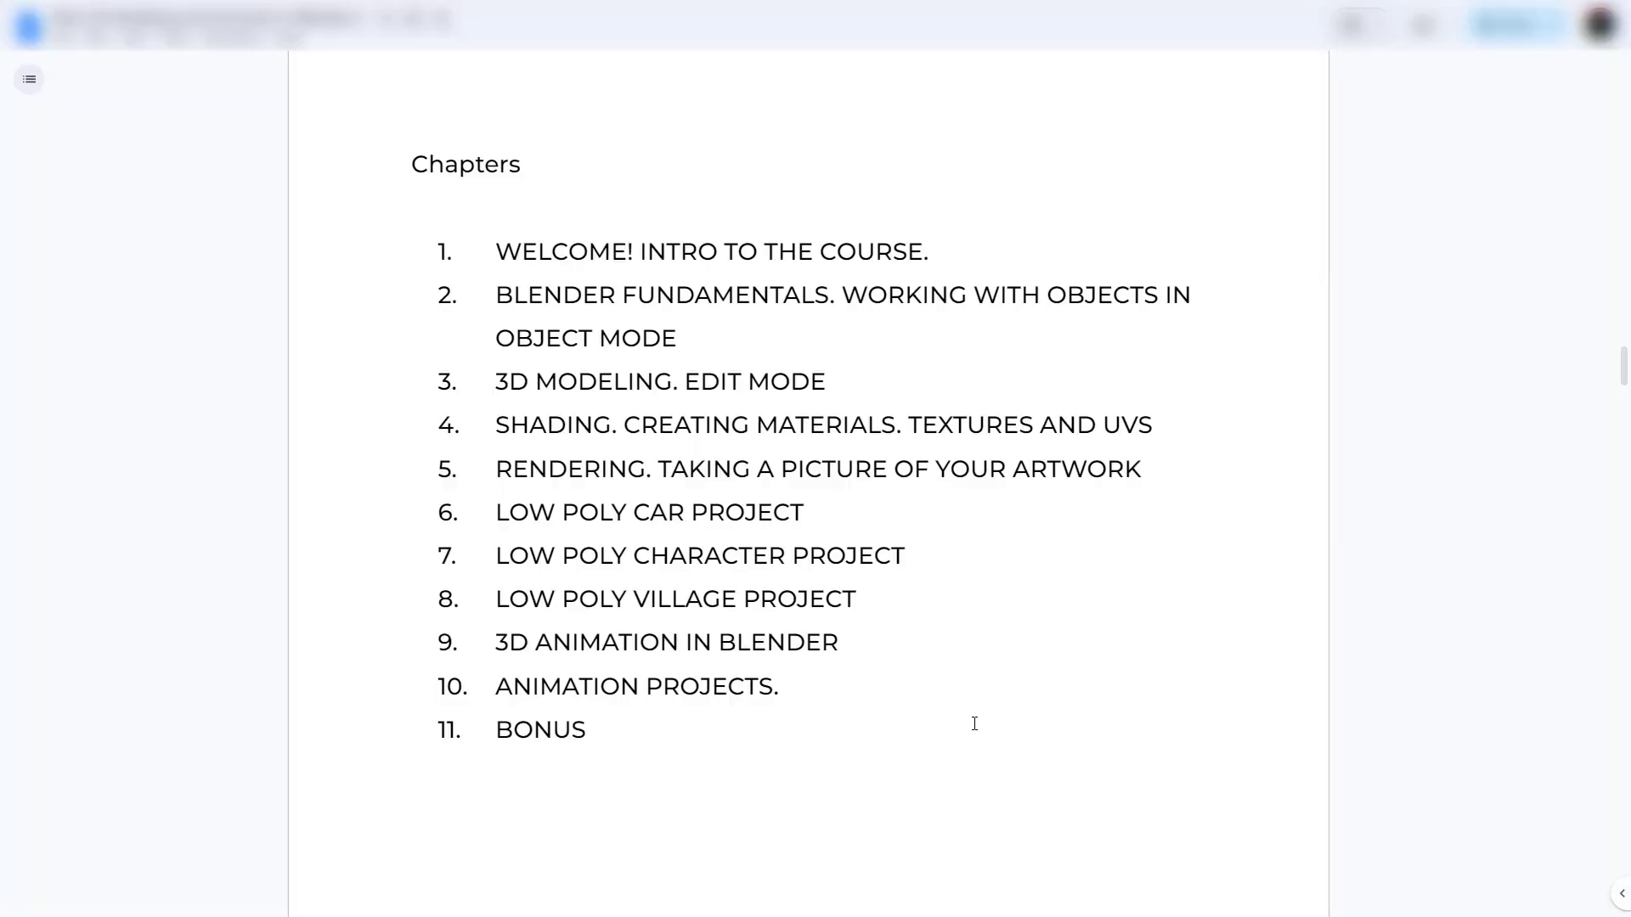
- Scroll down the chapter list until the Animation Projects section appears
scroll(974, 723, down, 15)
scroll(974, 723, down, 1)
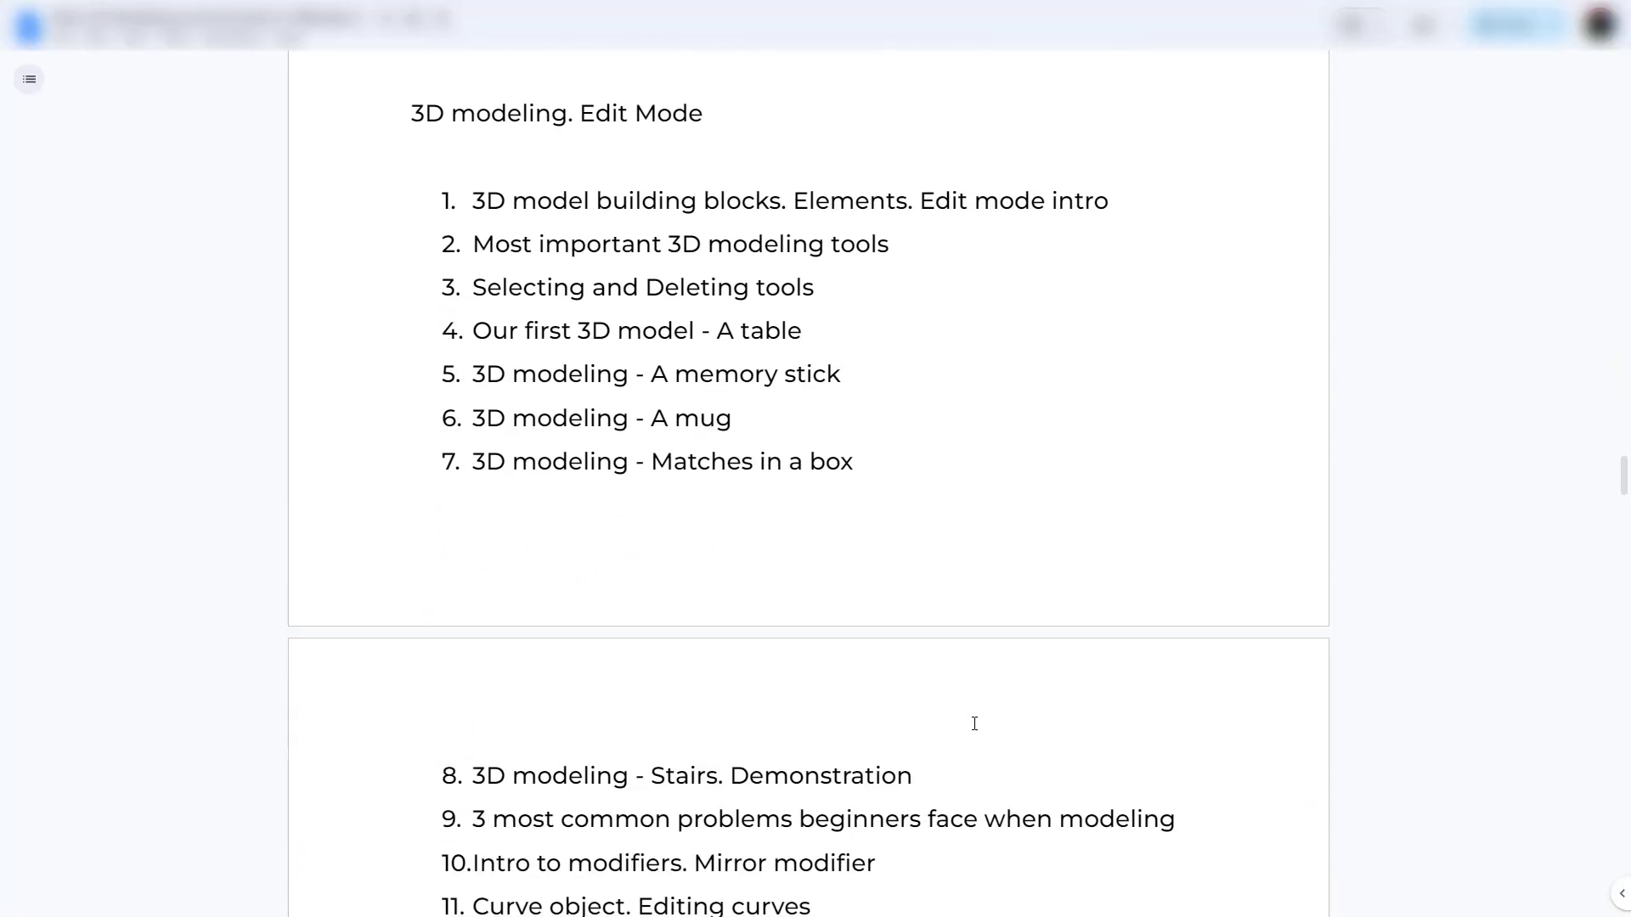
scroll(974, 723, down, 9)
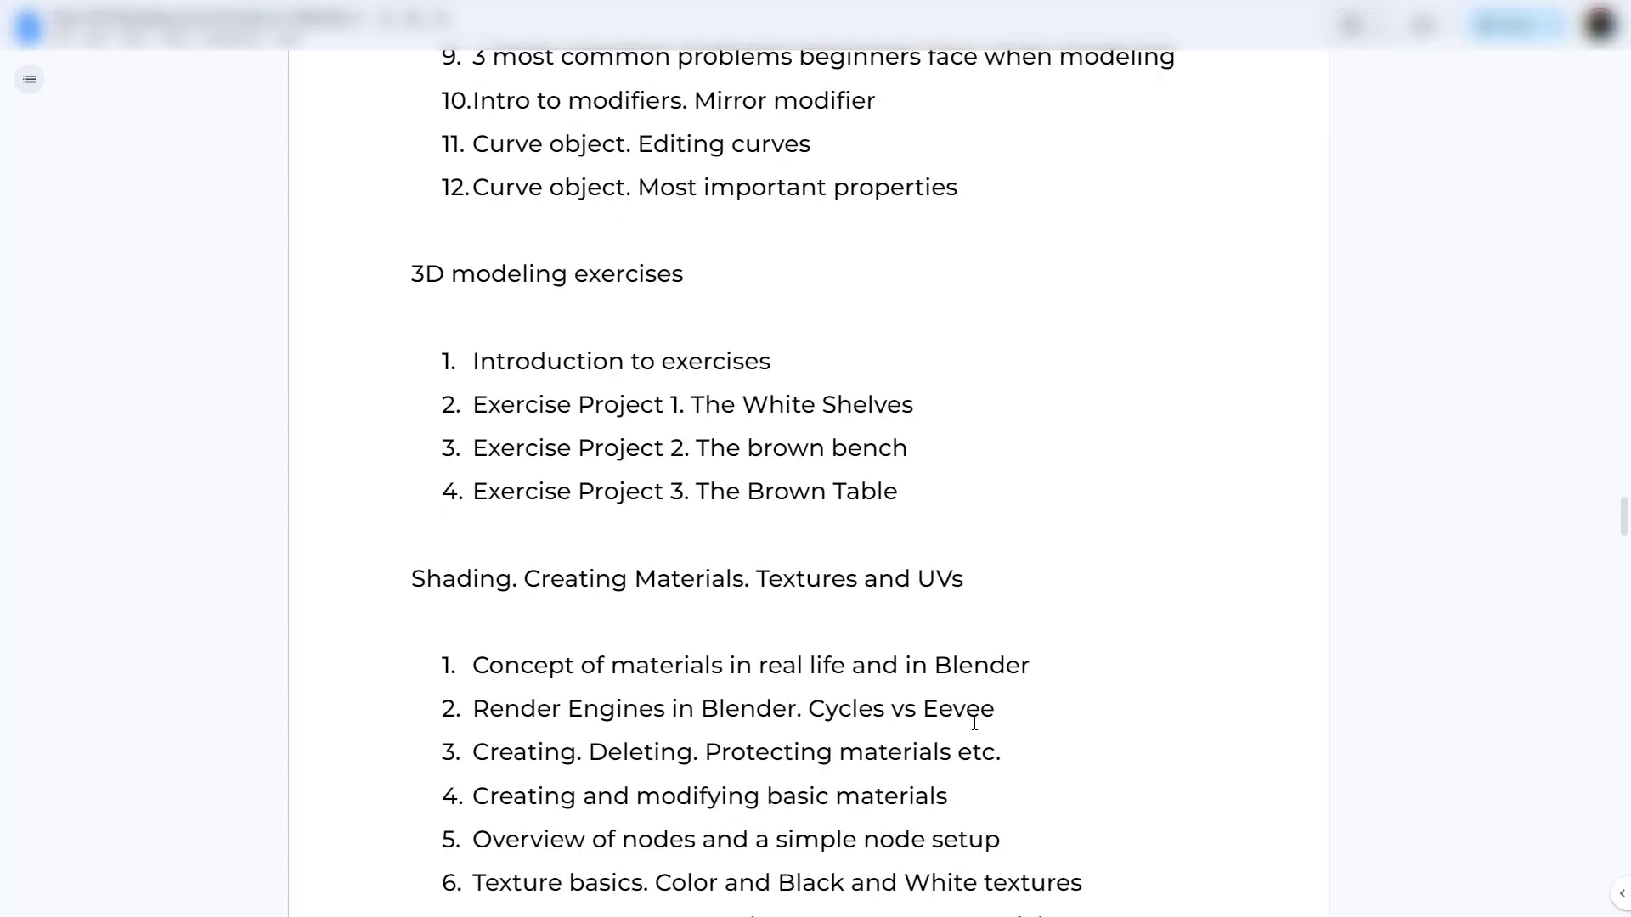
scroll(974, 723, down, 15)
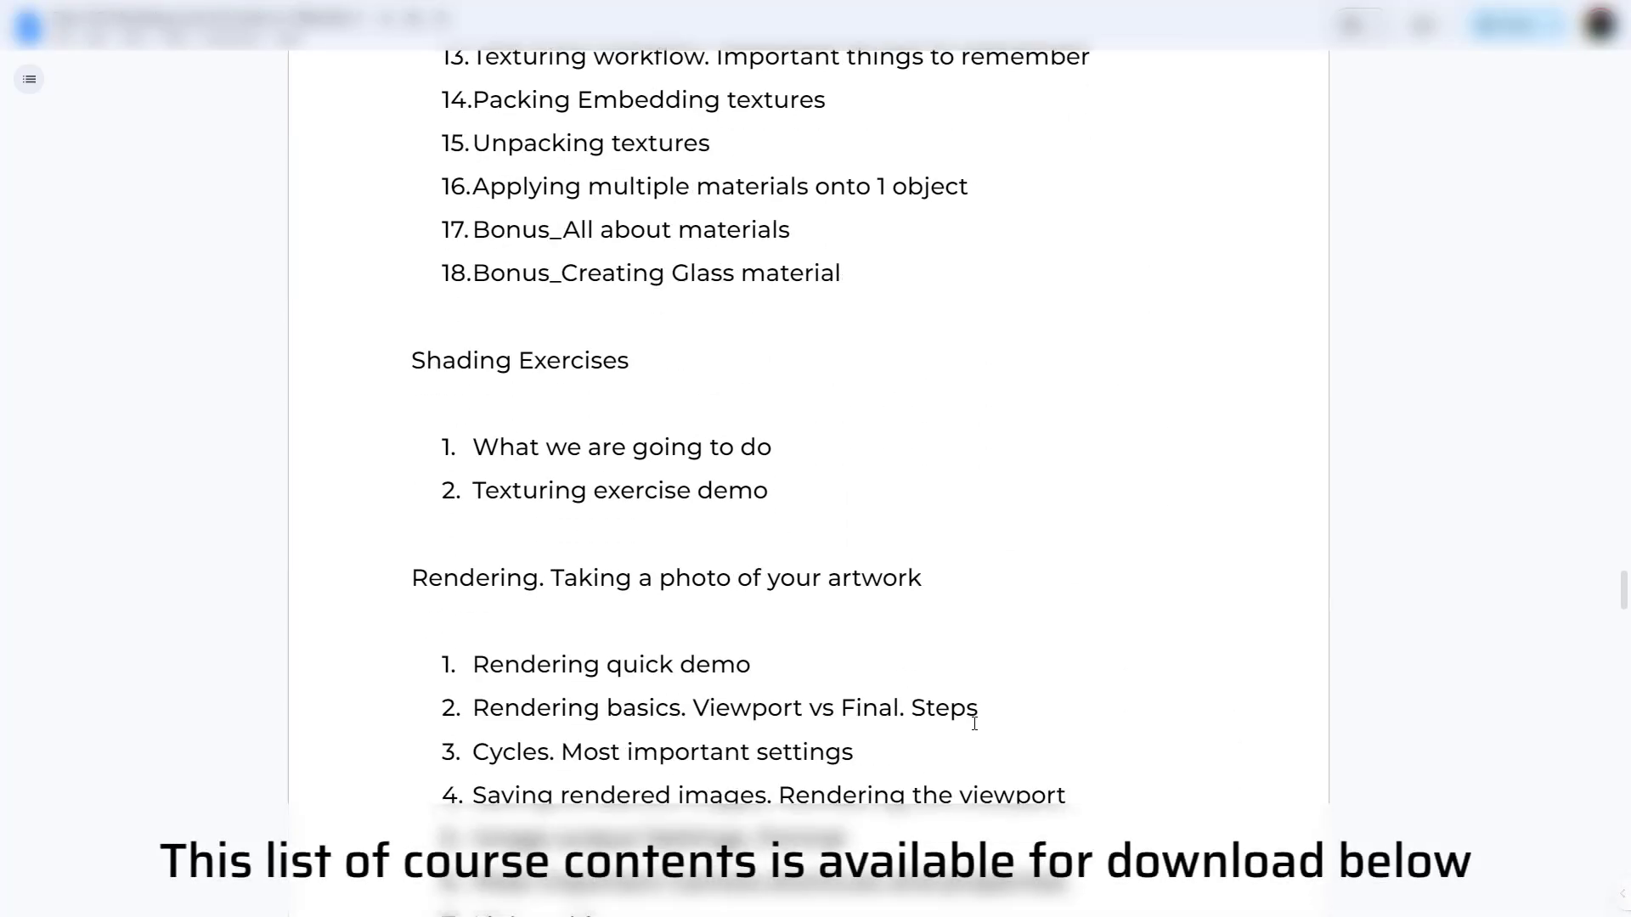
scroll(974, 722, down, 13)
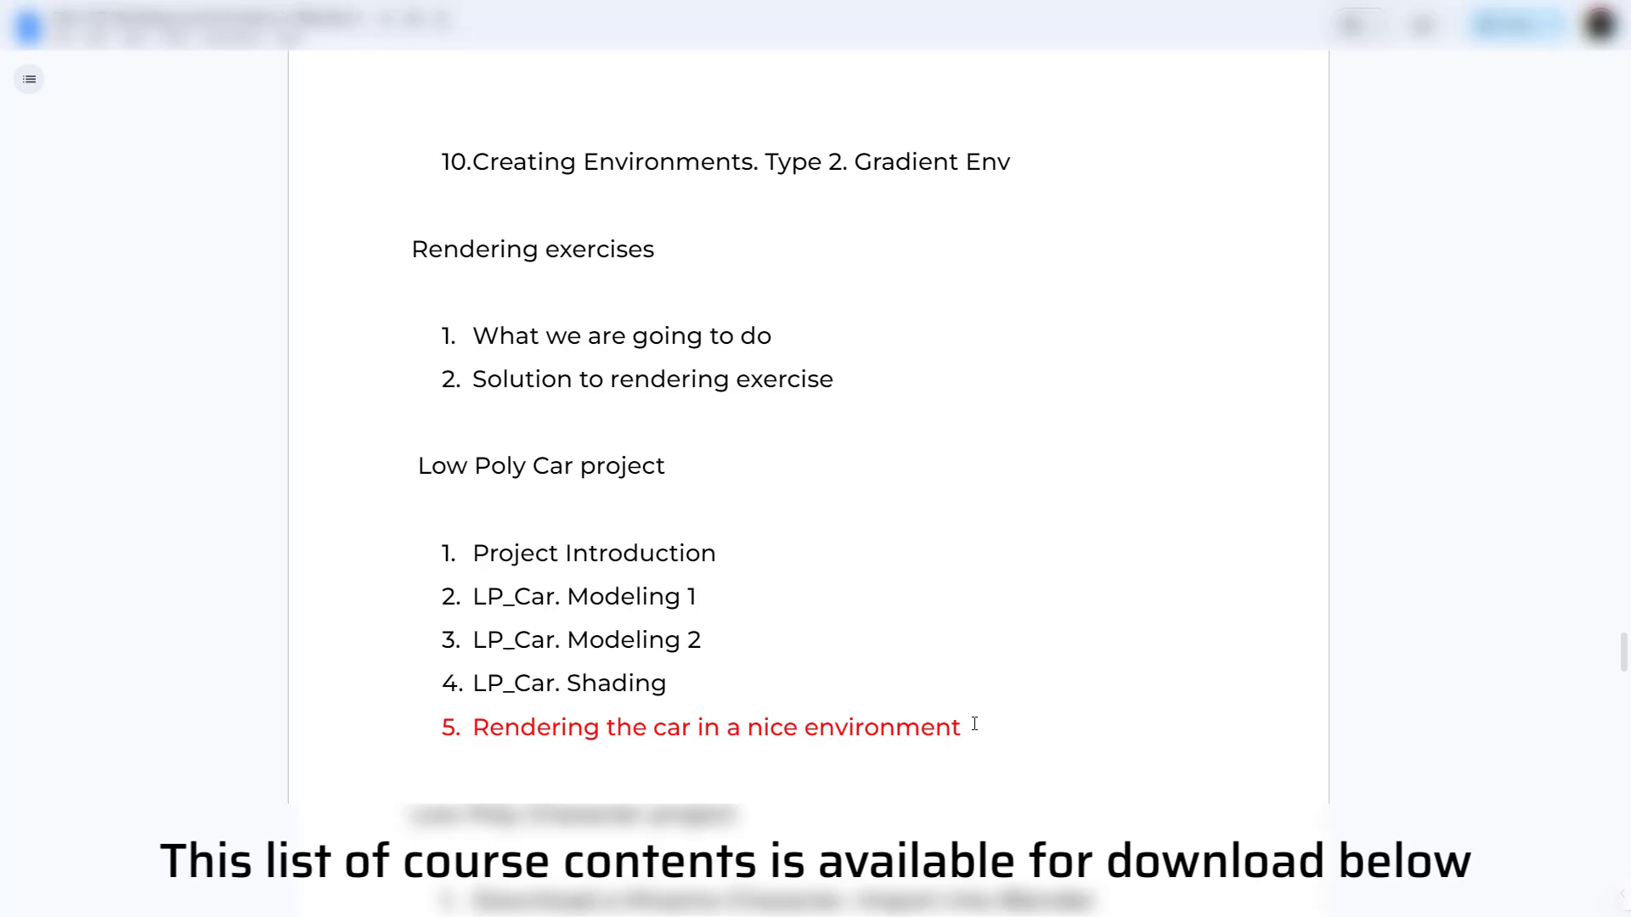
scroll(974, 723, down, 2)
scroll(974, 723, down, 4)
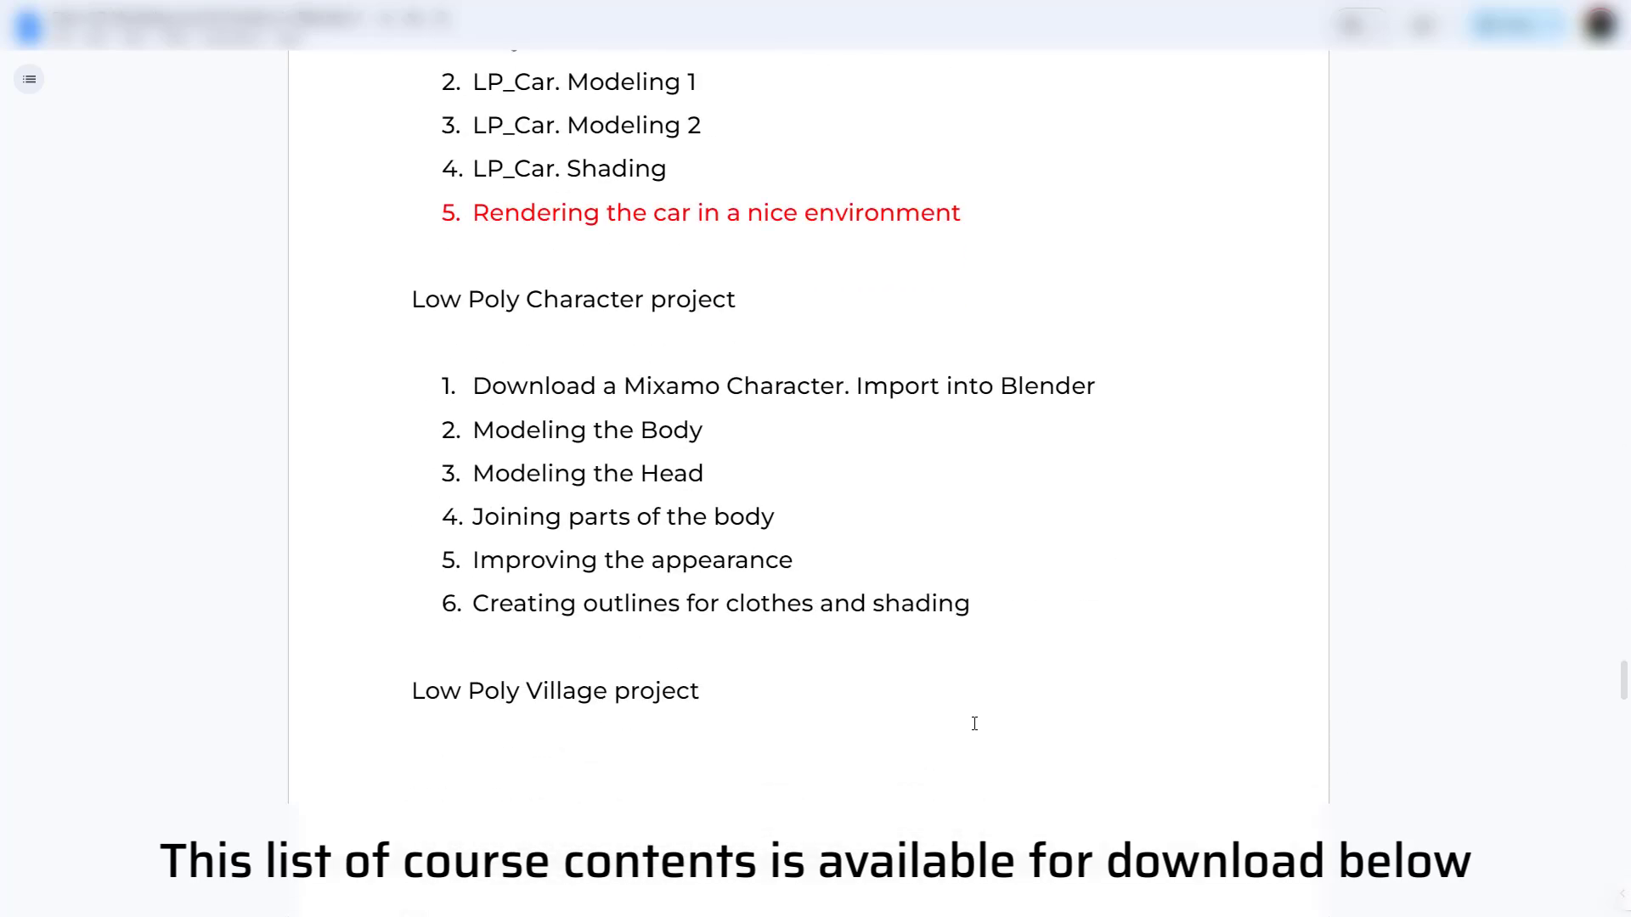
scroll(974, 723, down, 10)
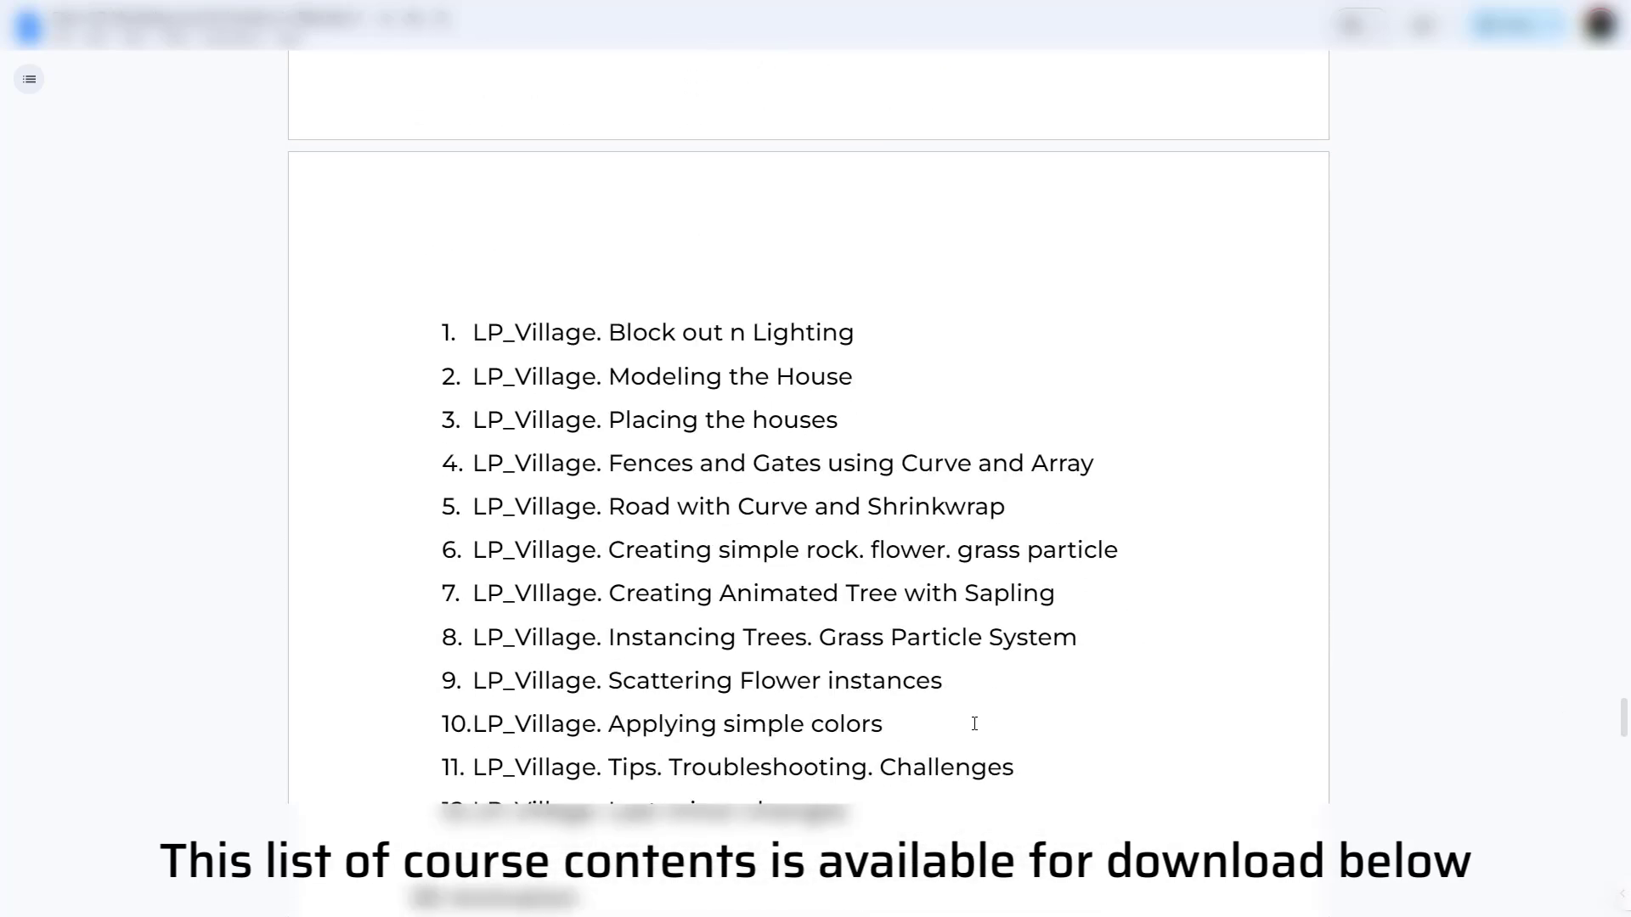
scroll(974, 722, down, 20)
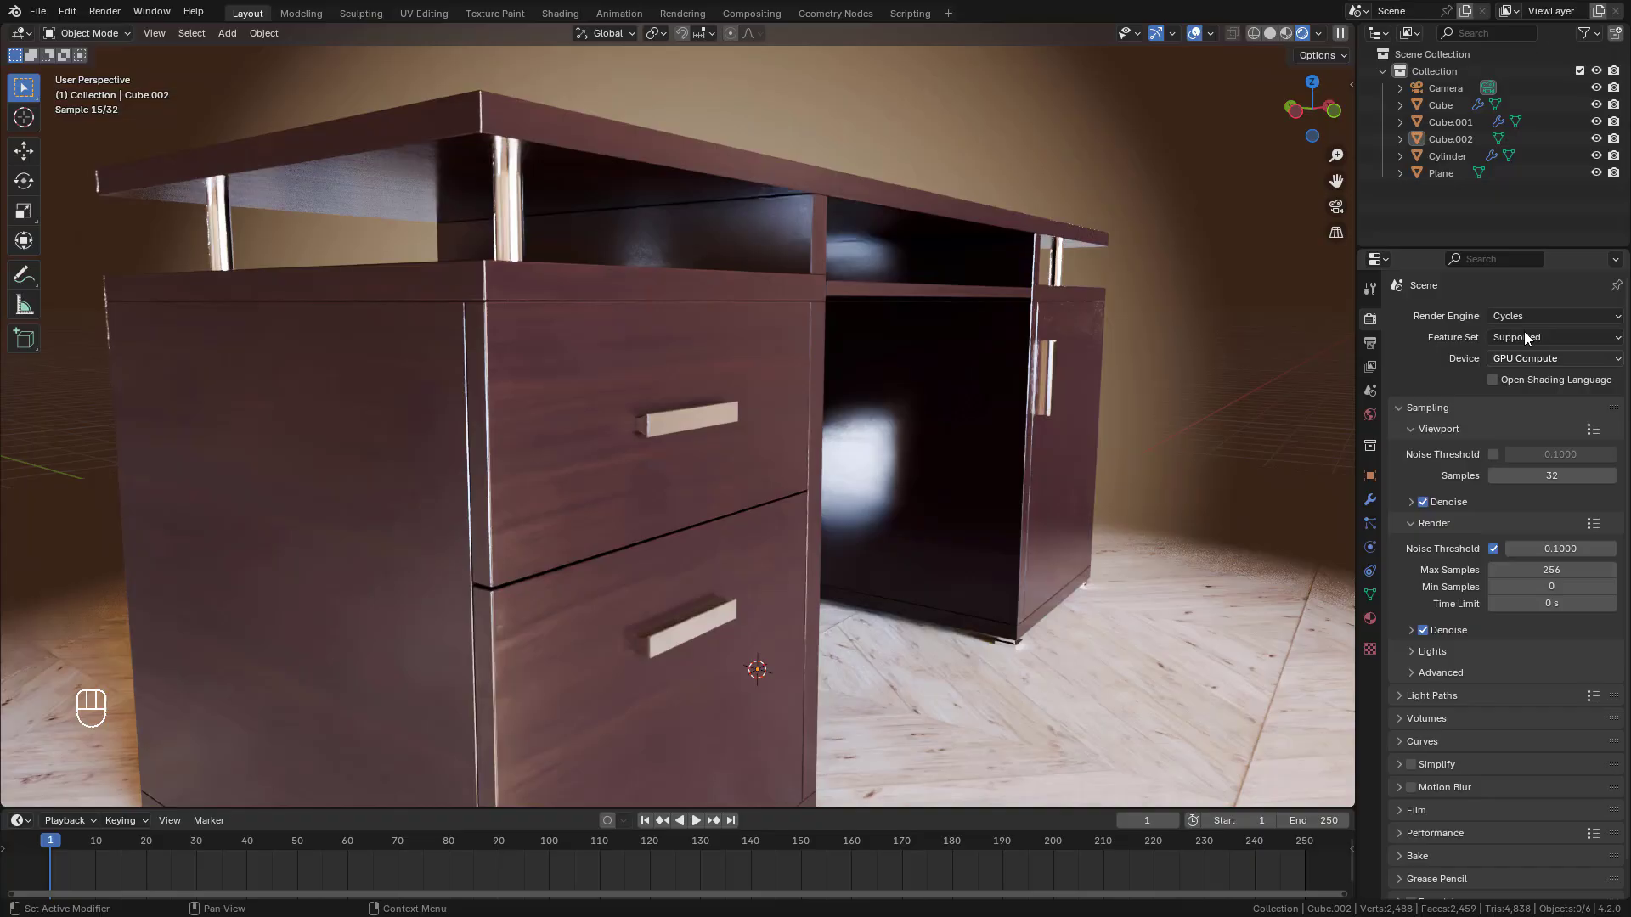
- Orbit the rendered wooden desk scene to view it from higher up
middle_drag(1318, 327, 760, 442)
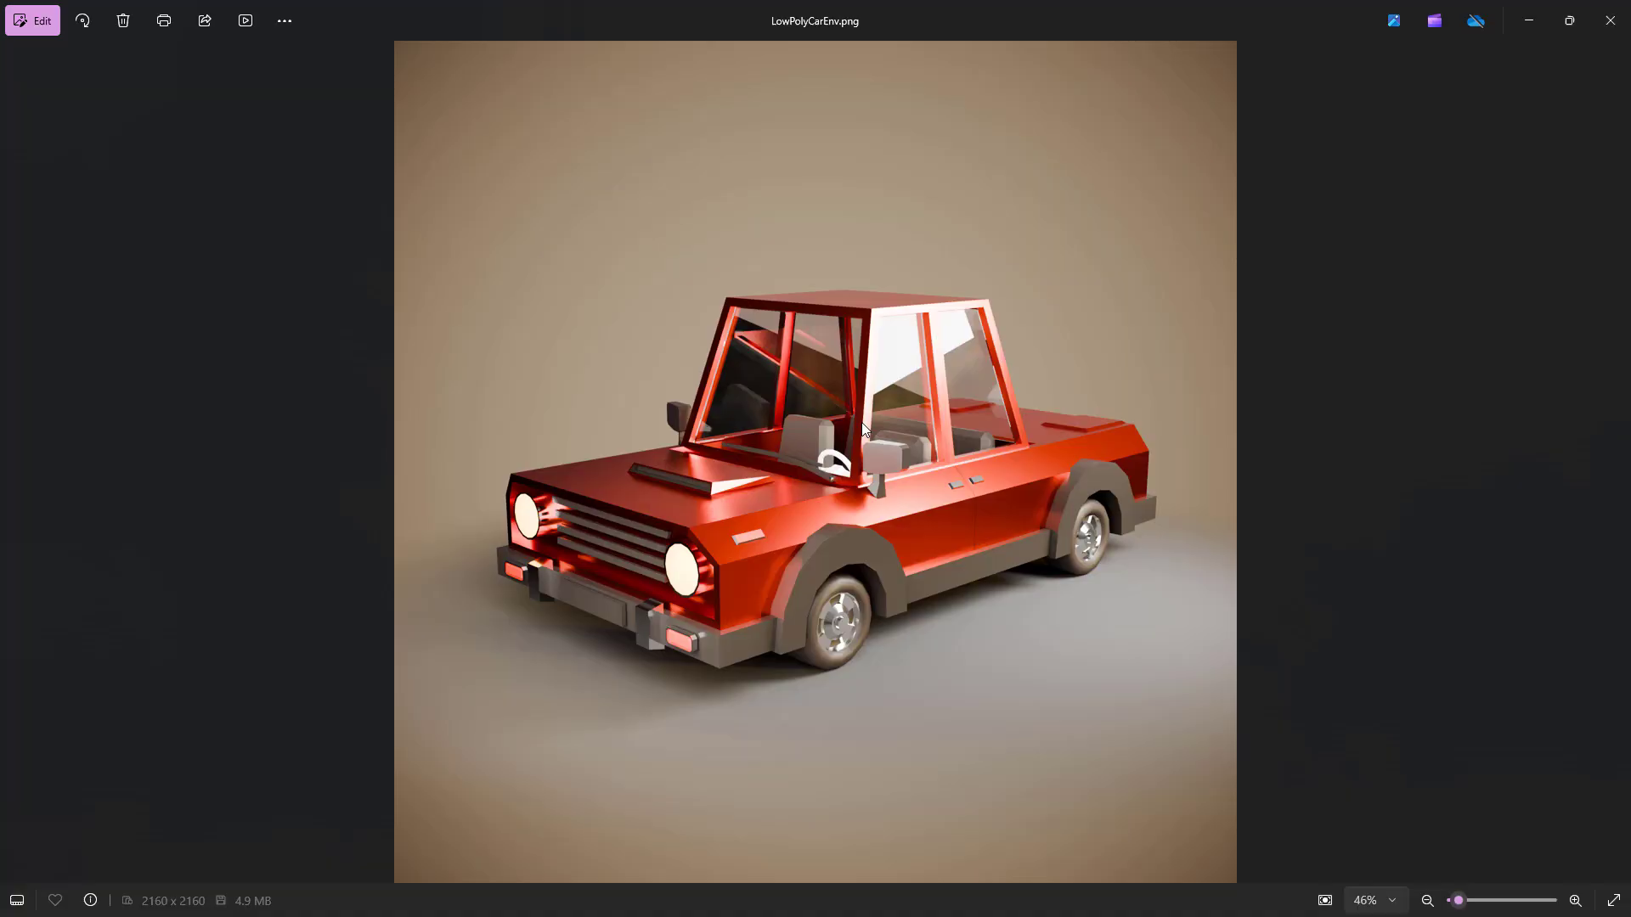
- Advance to LowPolyChar.png, zoom in and pan across the character, then zoom back out
key(Right)
scroll(816, 340, up, 3)
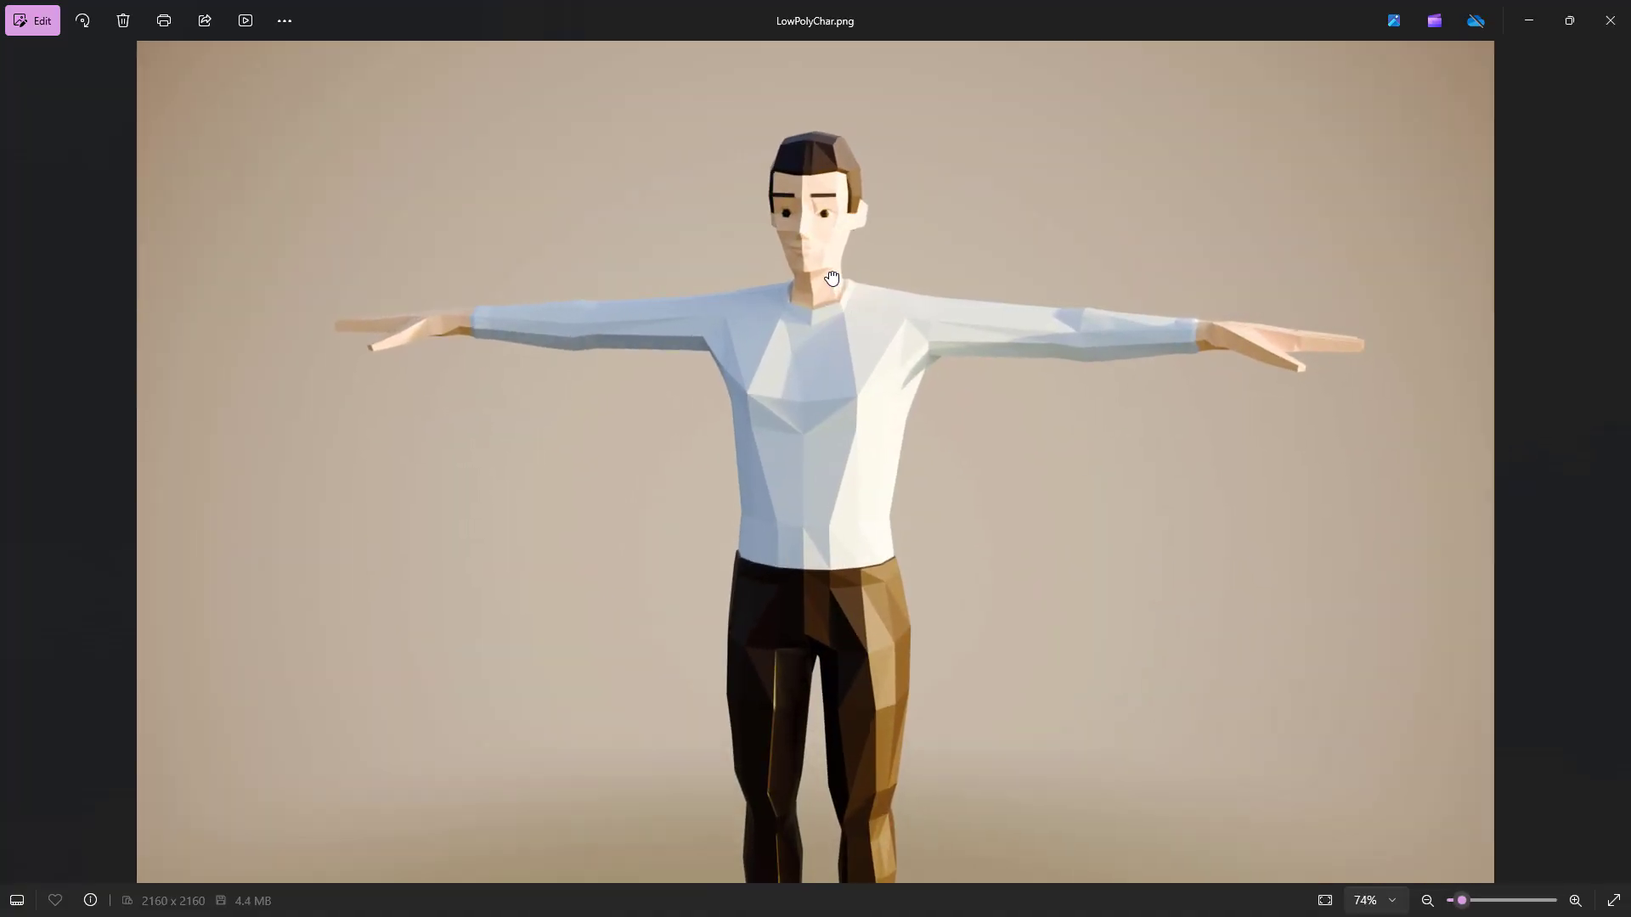
drag(838, 287, 838, 163)
scroll(838, 164, down, 5)
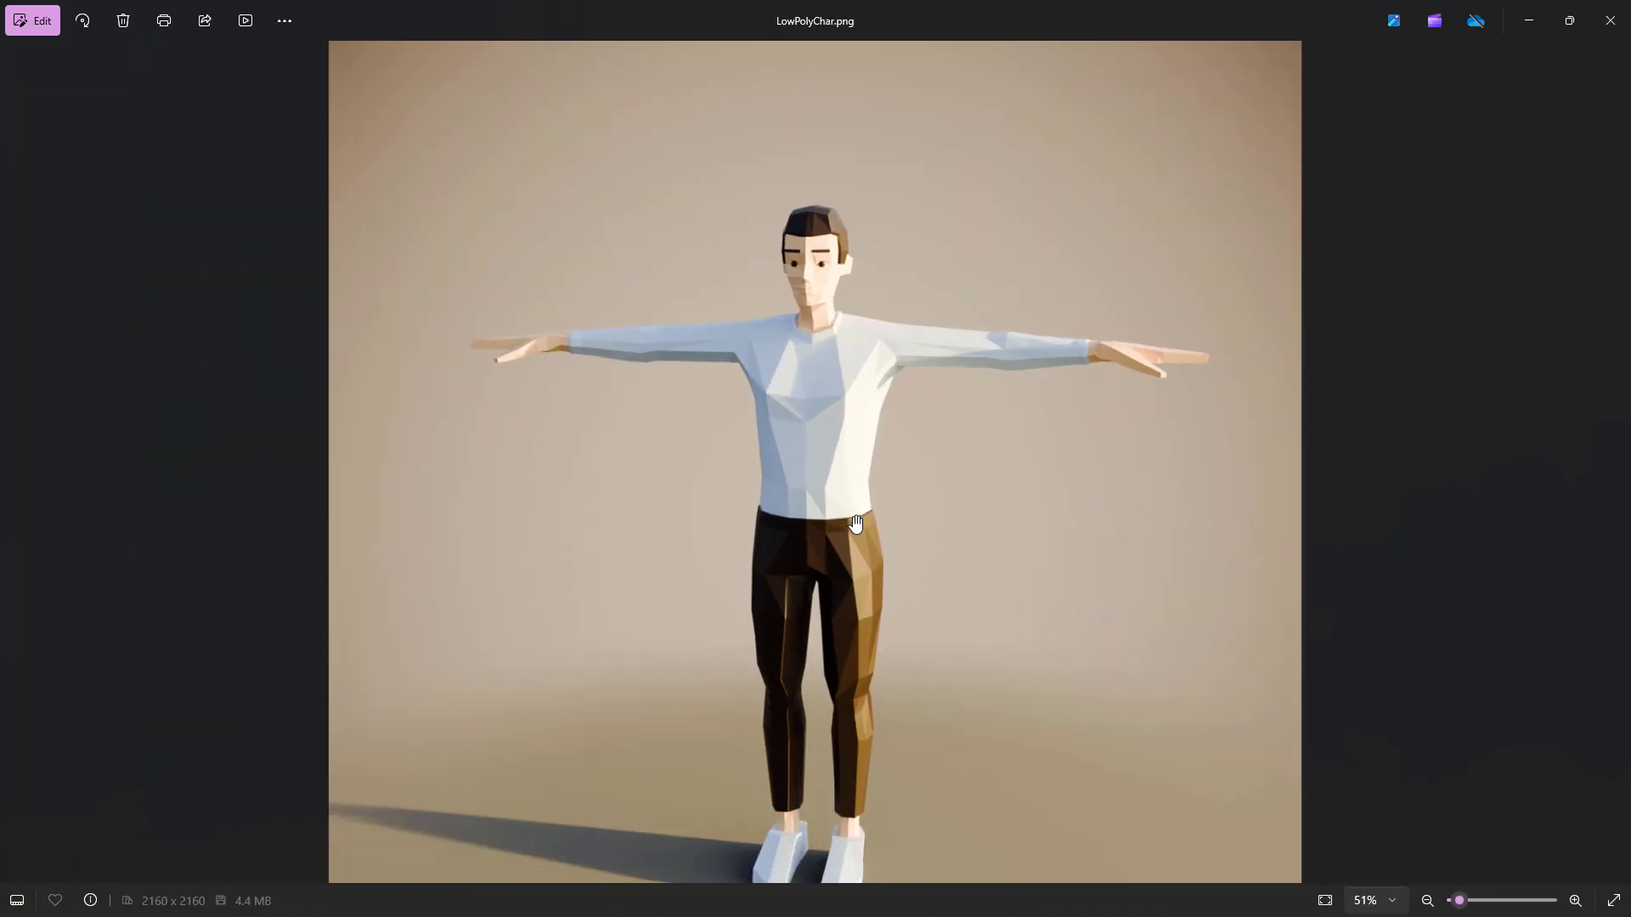